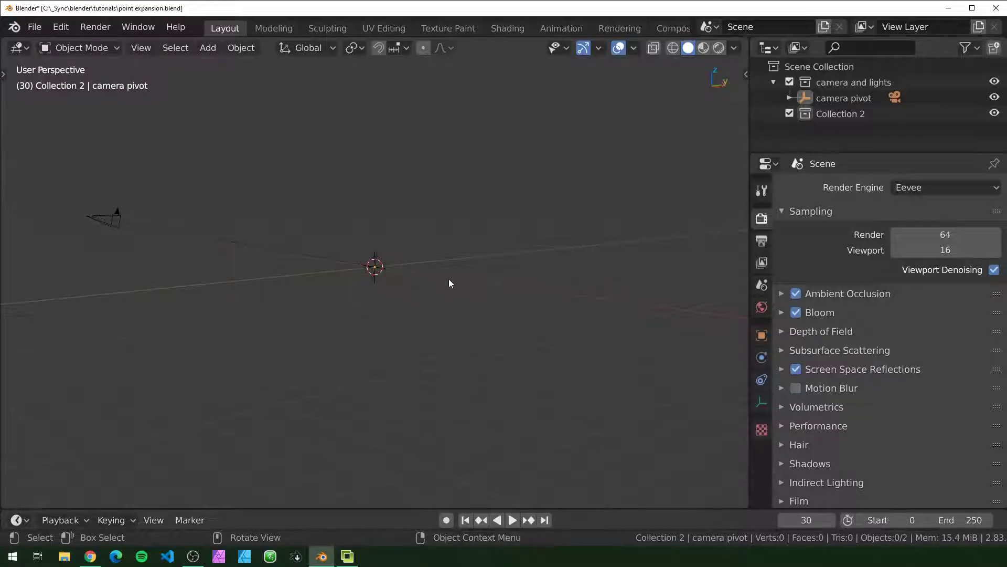
middle_drag(449, 283, 520, 318)
scroll(492, 304, up, 5)
scroll(499, 311, down, 5)
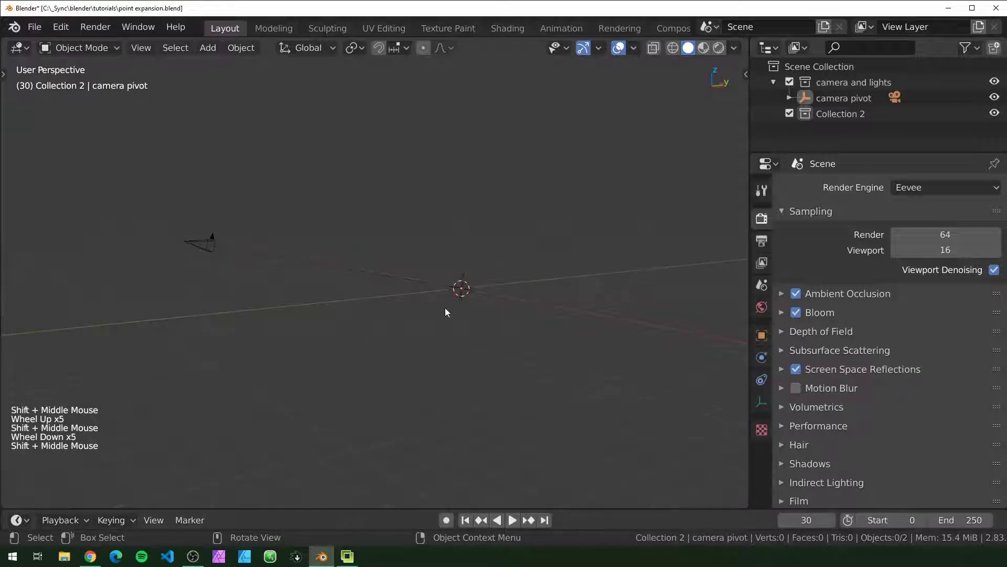
middle_drag(463, 291, 480, 285)
scroll(480, 311, up, 3)
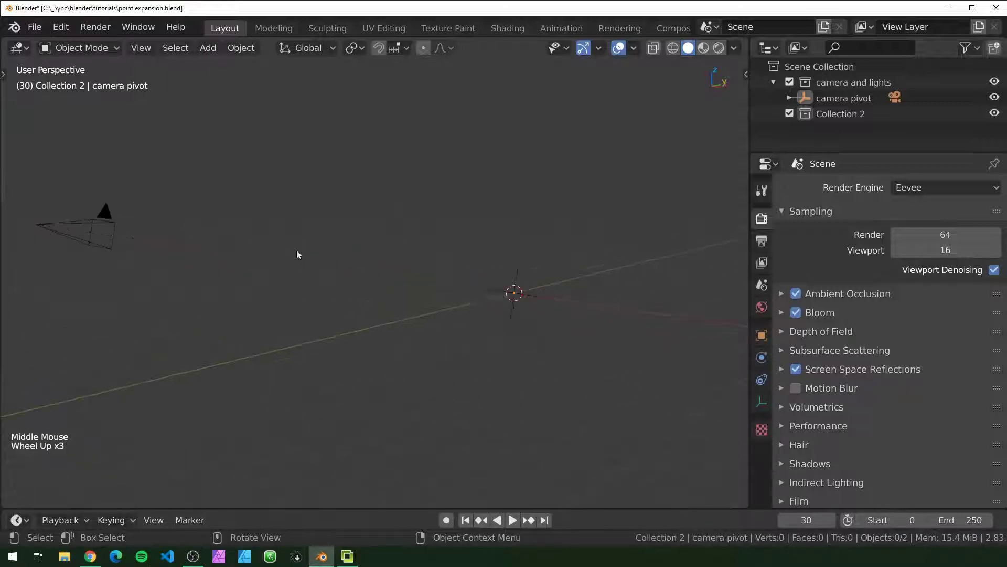
scroll(508, 304, down, 2)
middle_drag(583, 317, 574, 313)
- Add a mesh plane at the world origin and scale it up by a factor of 10
click(555, 325)
key(shift+a)
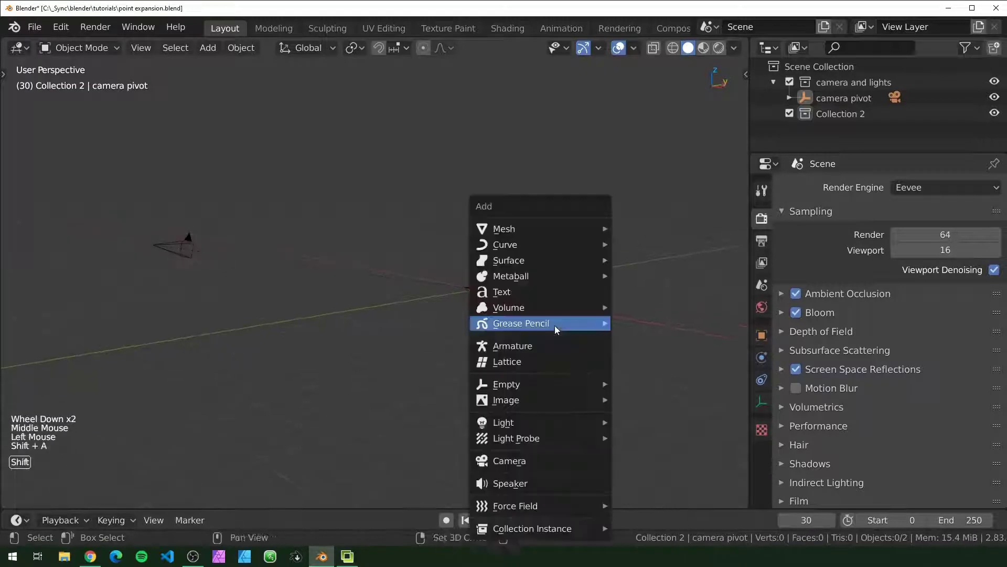
mouse_move(545, 228)
click(637, 229)
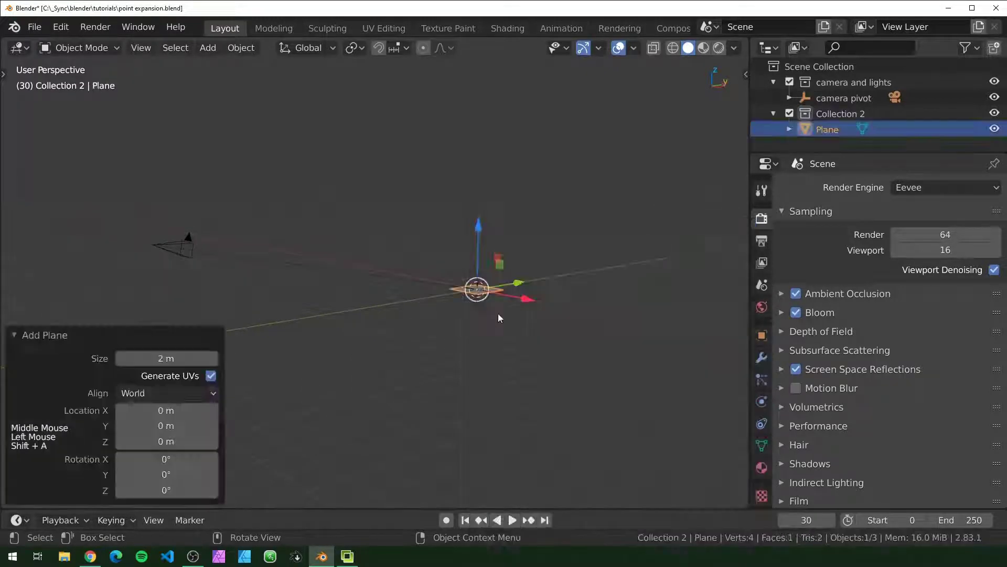
text(s10)
key(Return)
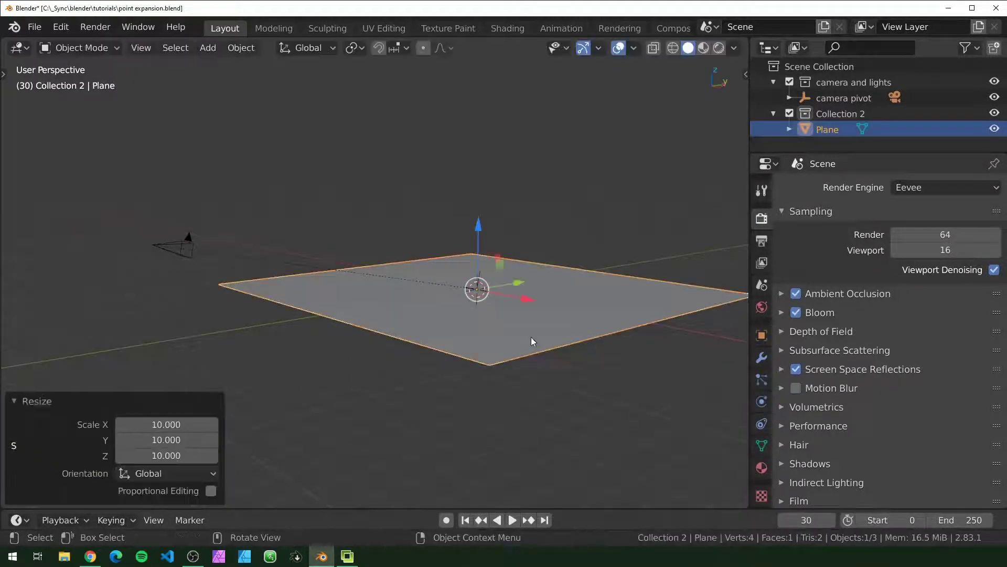
- Apply the scale of the enlarged plane
middle_drag(432, 257, 508, 361)
key(ctrl+a)
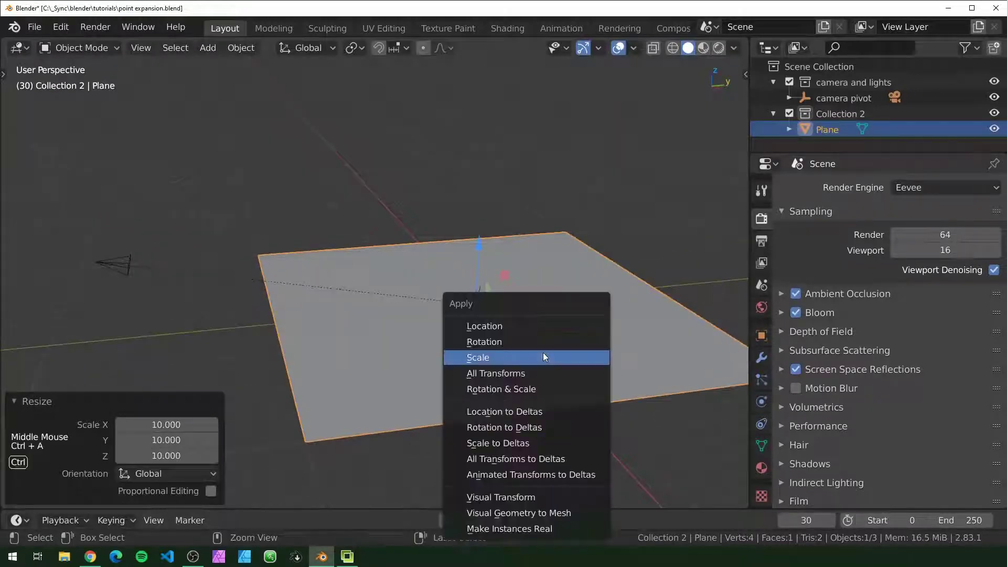
click(546, 356)
- Subdivide the plane's mesh with 49 cuts and return to Object Mode
key(Tab)
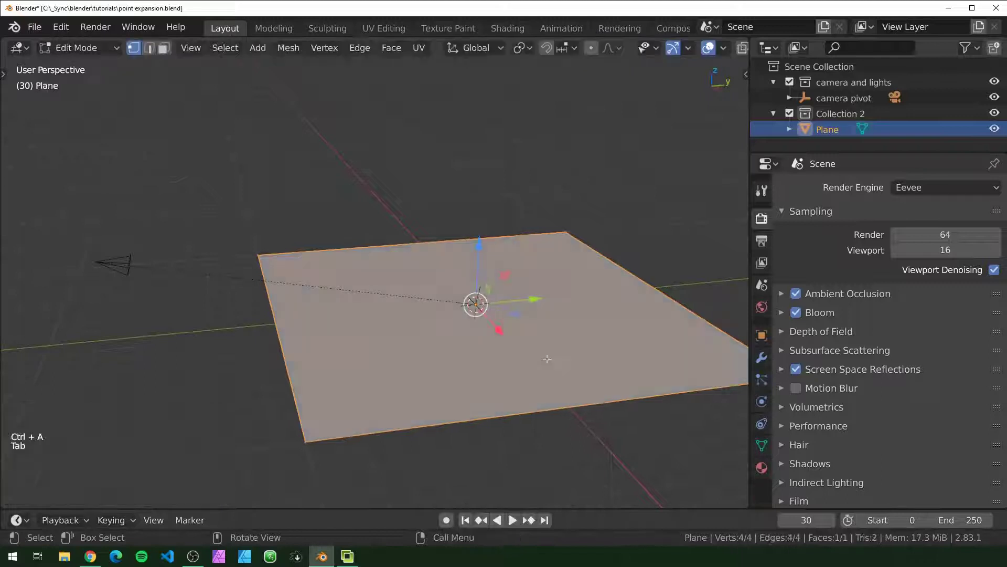
right_click(547, 358)
click(522, 153)
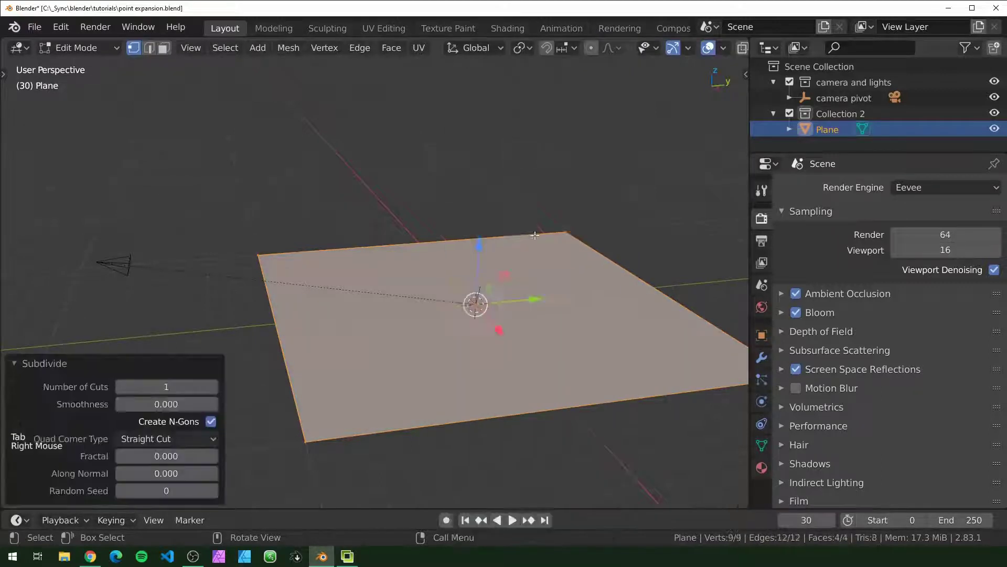
click(174, 387)
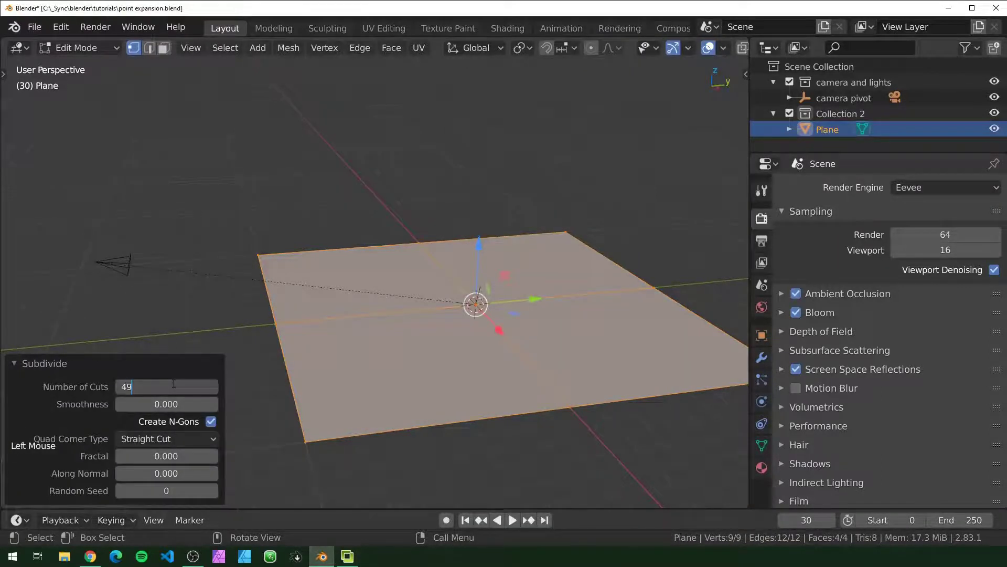
text(49)
key(Return)
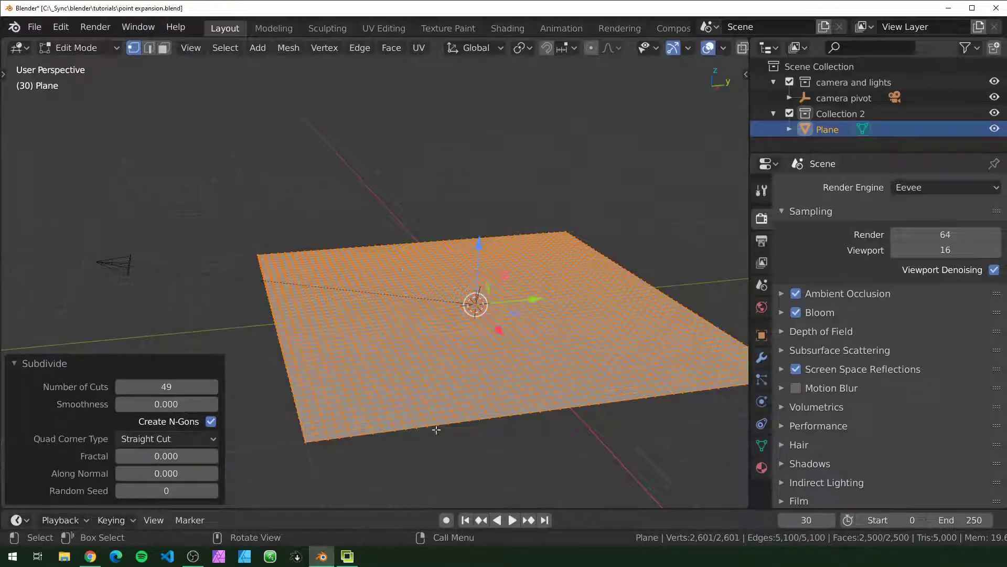
key(Tab)
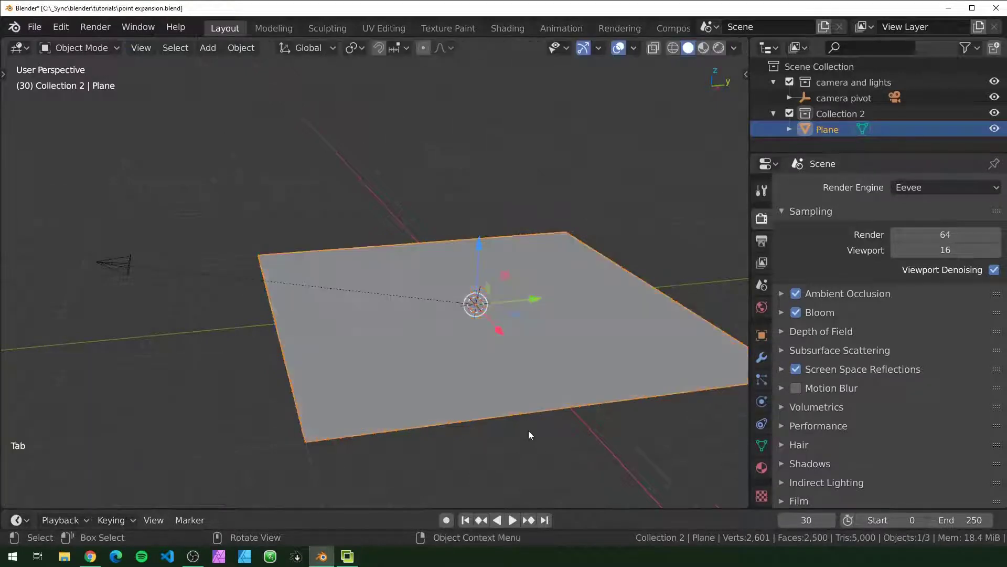
- Add a Wave modifier to the plane and play the animation to preview the ripples
middle_drag(528, 434, 592, 391)
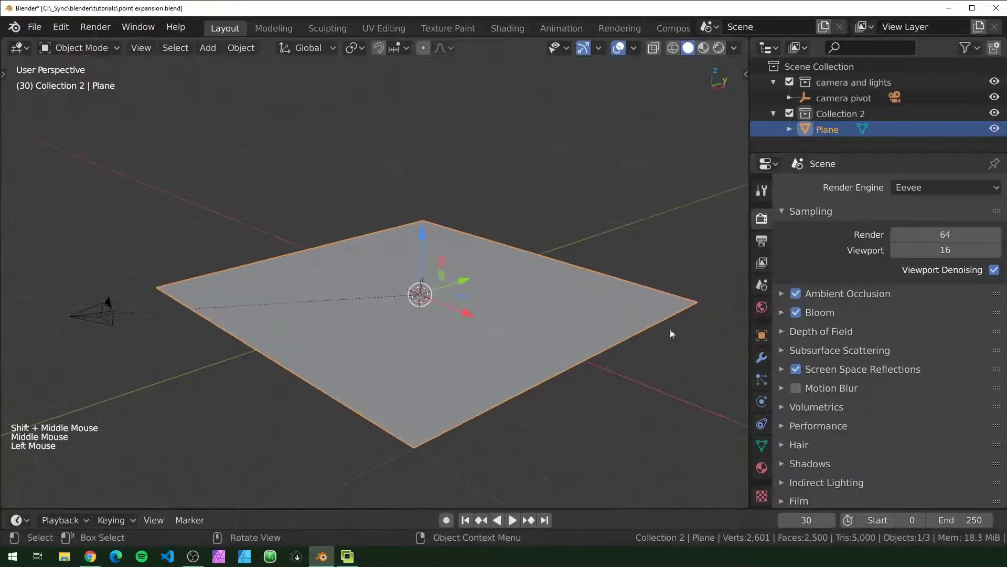
click(762, 358)
click(829, 195)
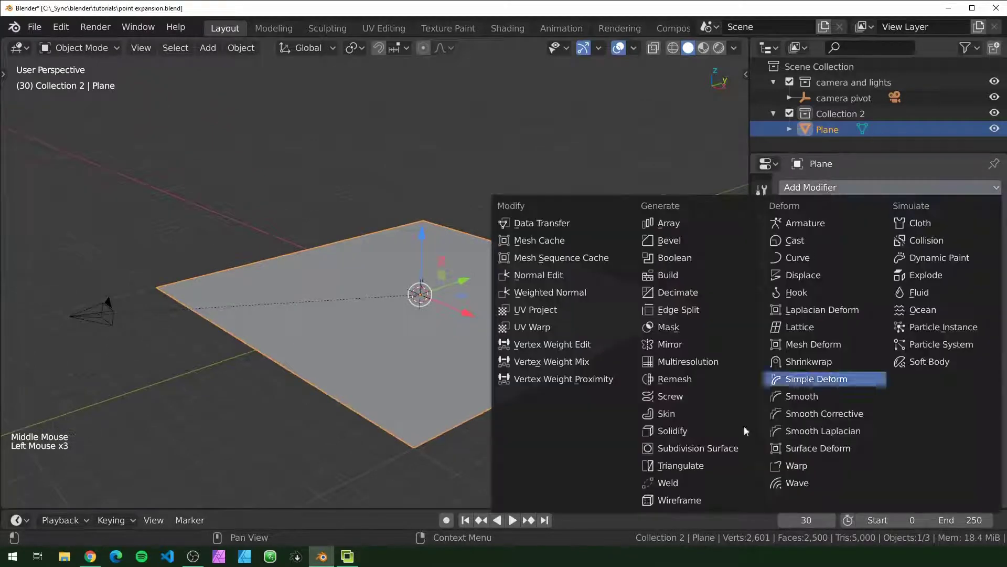
click(770, 540)
key(space)
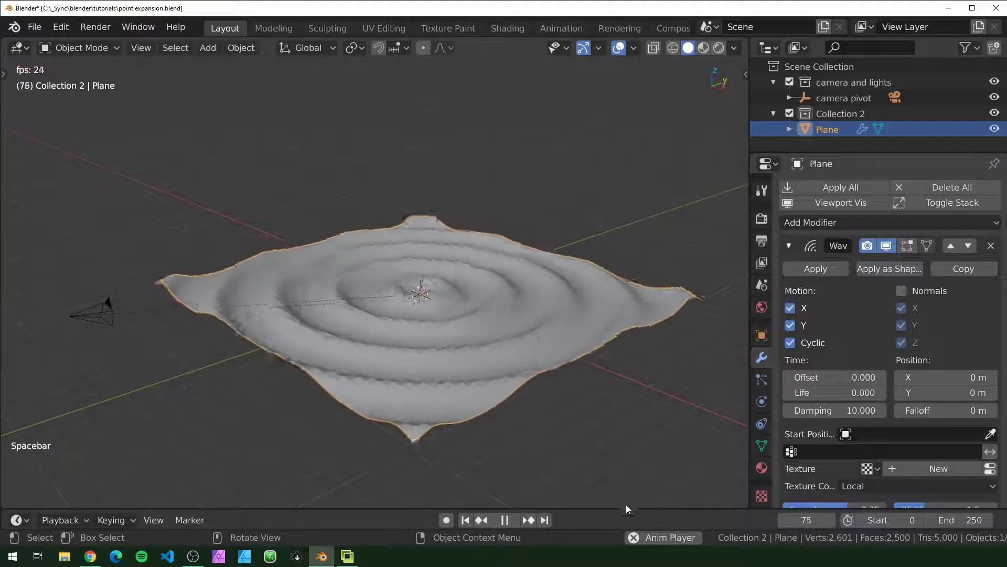
key(space)
- Enlarge the timeline area and scrub back to frame 9
drag(625, 508, 603, 413)
click(452, 445)
drag(454, 448, 381, 452)
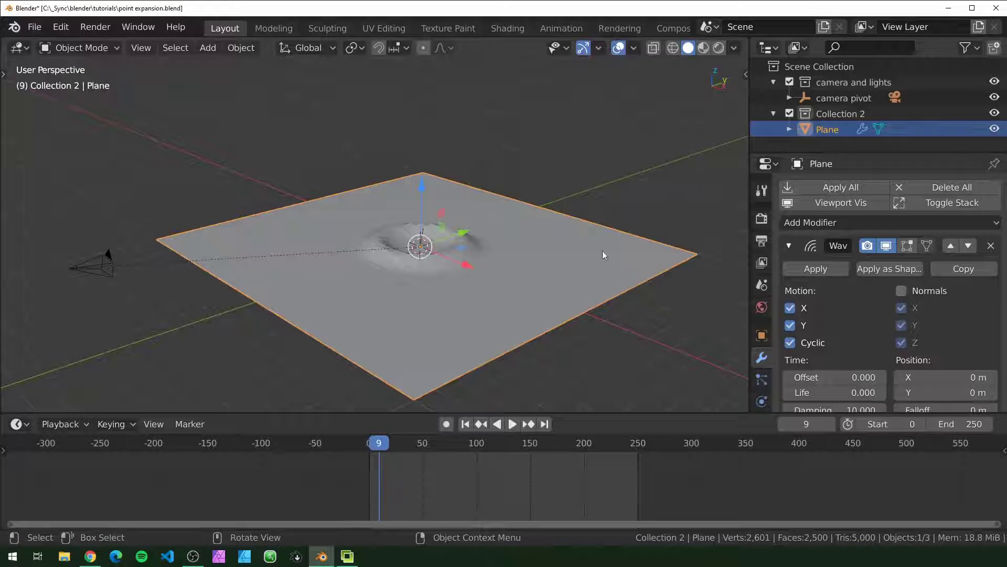
- Set the Wave modifier's time offset to -250
scroll(825, 337, down, 3)
mouse_move(834, 314)
mouse_down()
mouse_move(808, 313)
mouse_move(834, 314)
mouse_up()
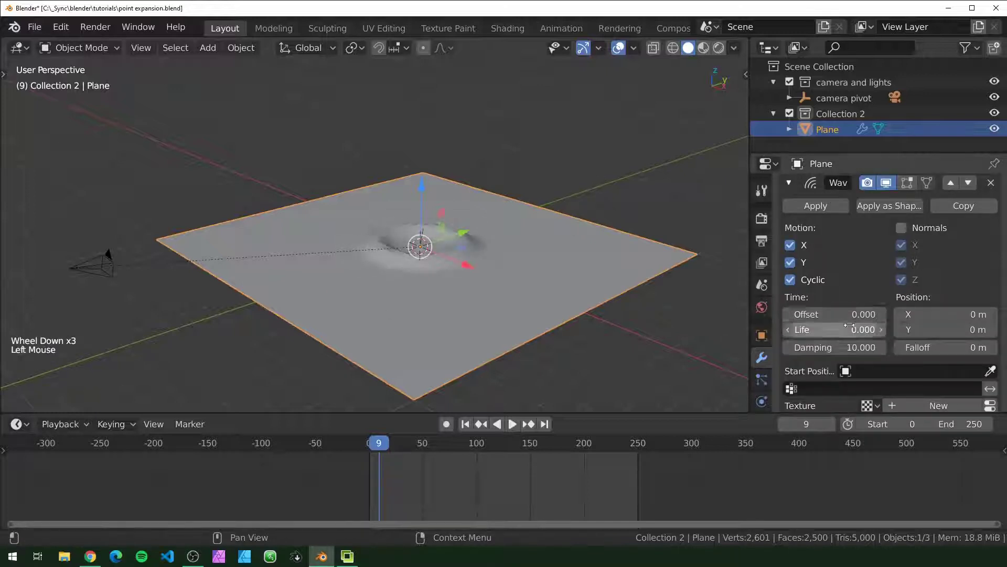
click(825, 314)
text(-250)
key(Return)
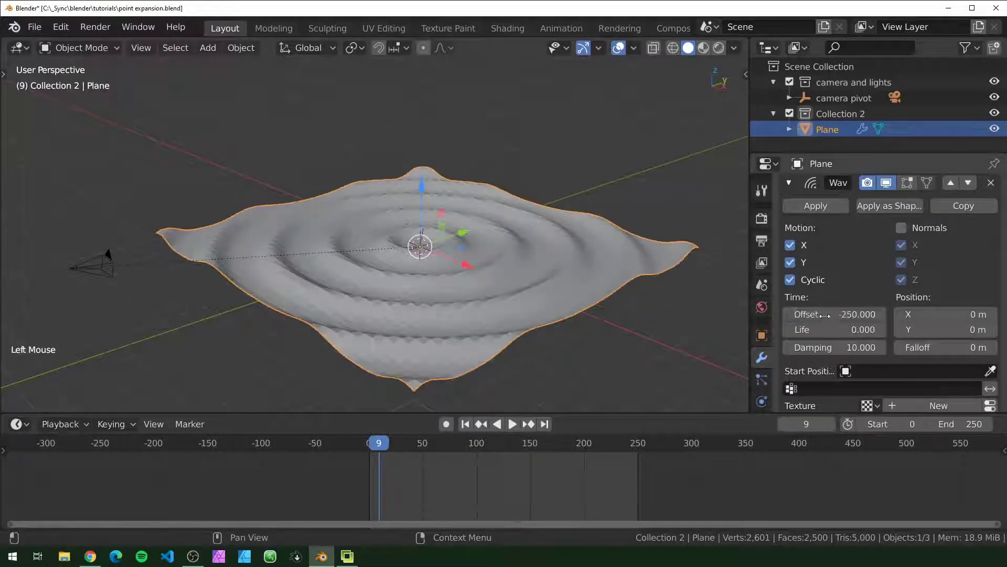
- Scrub through the timeline and play the animation to check the wave motion across the frame range
scroll(153, 470, down, 5)
drag(244, 443, 531, 462)
scroll(475, 458, up, 8)
key(space)
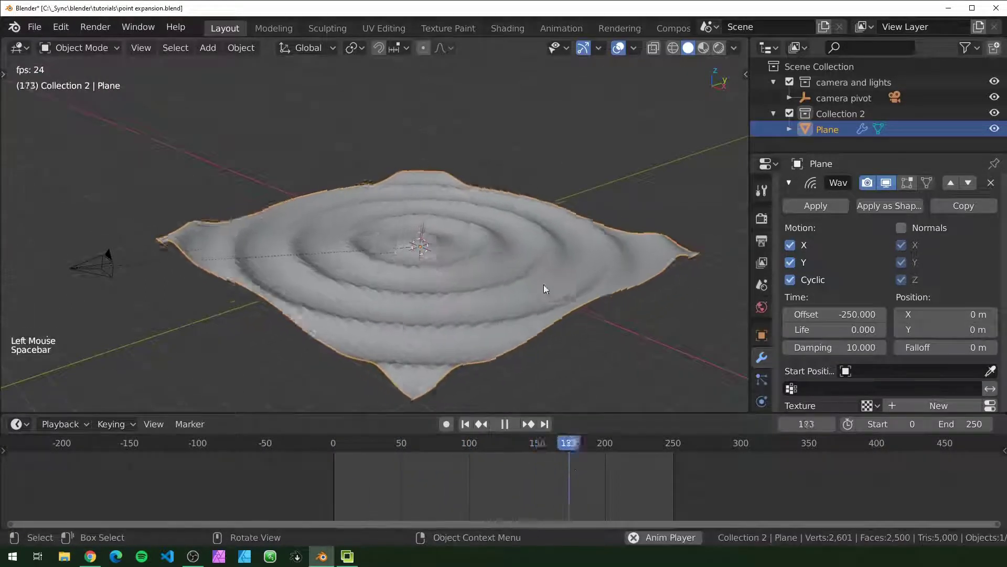
middle_drag(543, 285, 624, 300)
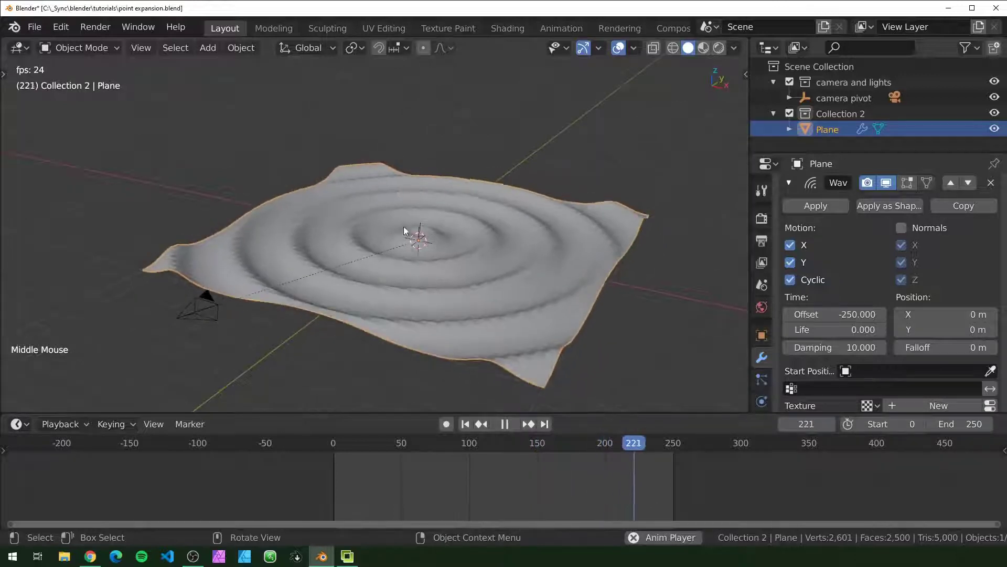
key(space)
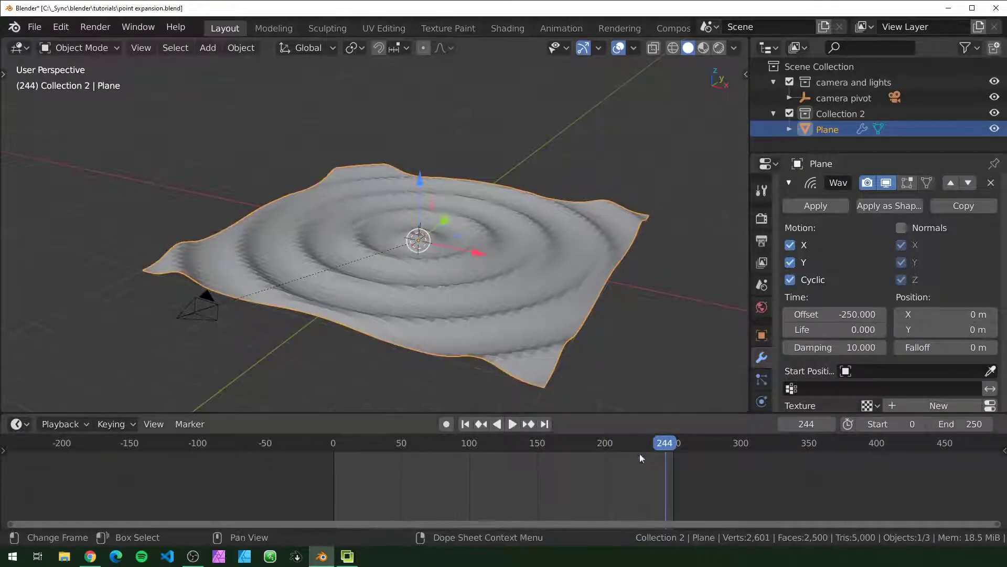
- Jump repeatedly between the first and last frames to compare the wave's shape at both ends of the animation
key(ctrl+z)
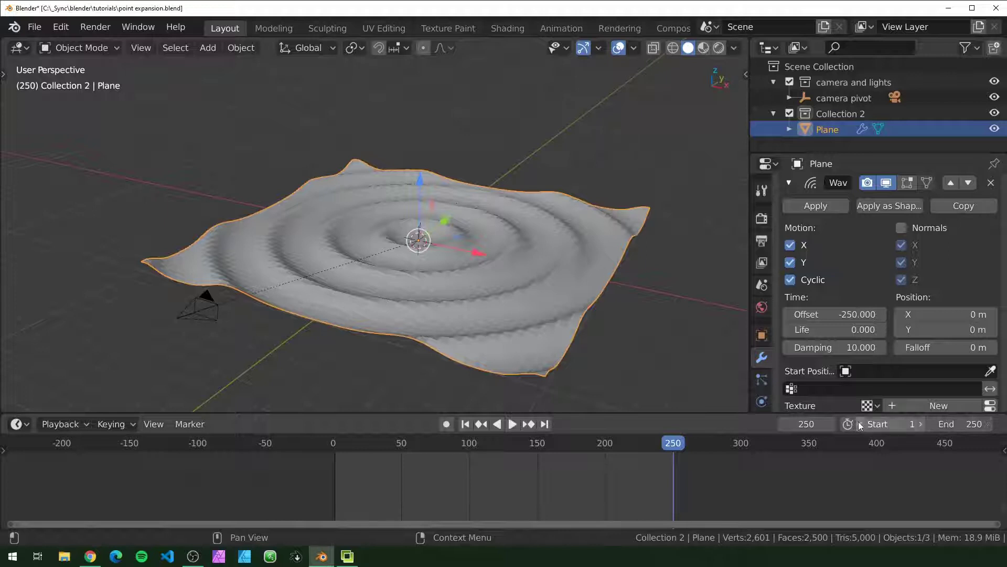
key(shift+Left)
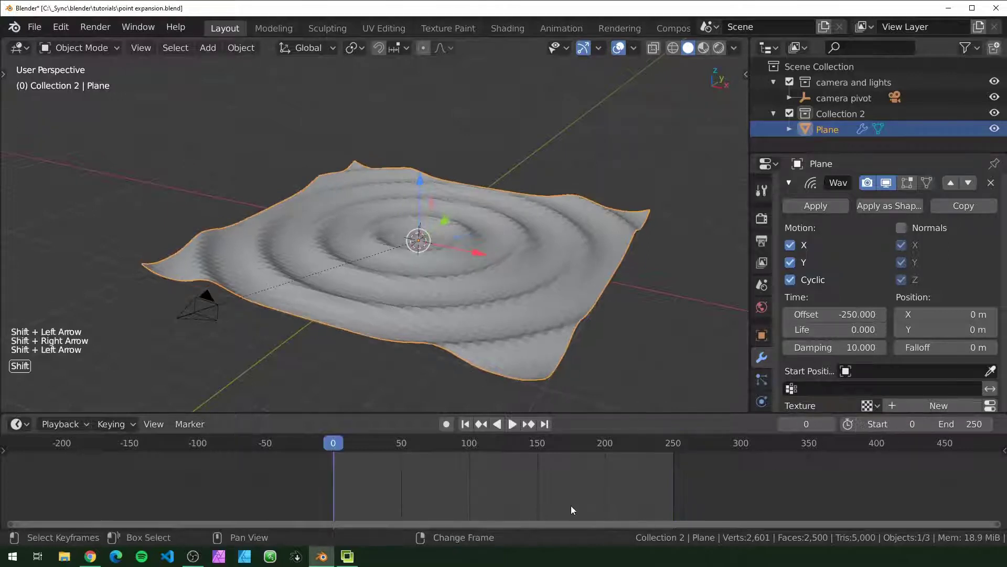
key(shift+Right)
key(shift+Left)
key(shift+Right)
key(shift+Left)
key(shift+Right)
key(shift+Left)
key(shift+Right)
key(shift+Left)
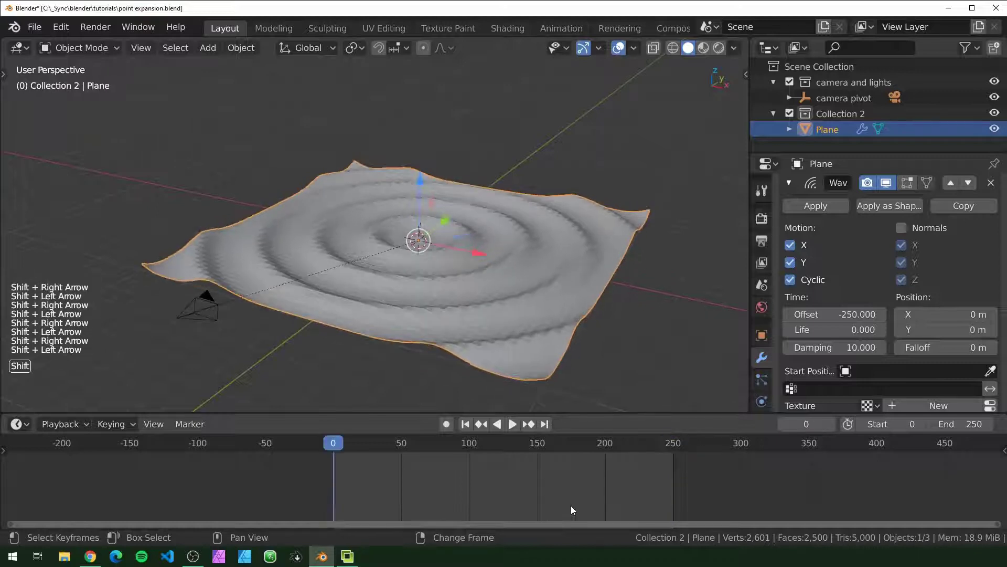
key(shift+Right)
key(shift+Left)
key(shift+Right)
key(shift+Left)
key(shift+Left)
key(shift+Right)
key(shift+Left)
key(shift+Right)
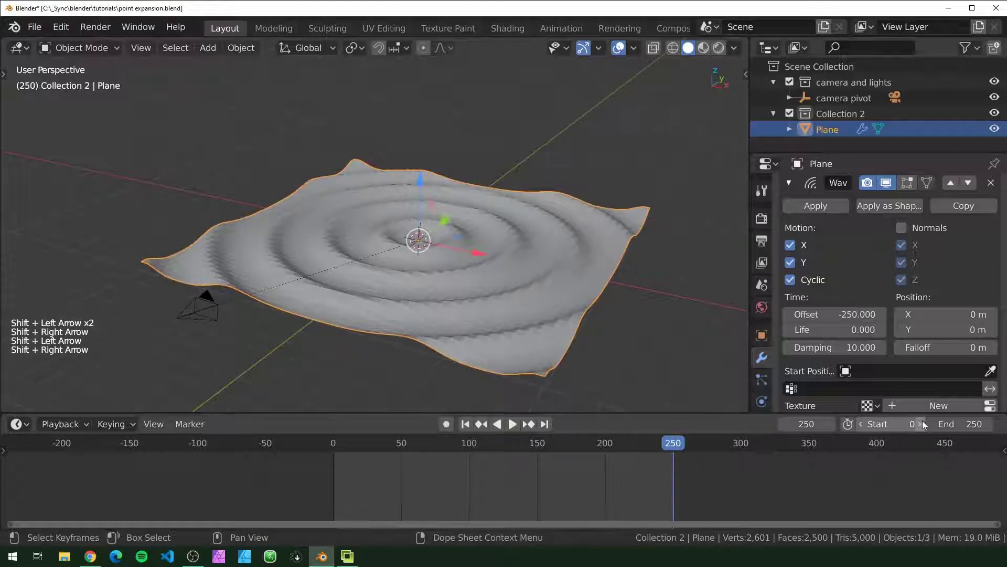
- Try a start frame of 1, restore it to 0 and return to the first frame
click(921, 422)
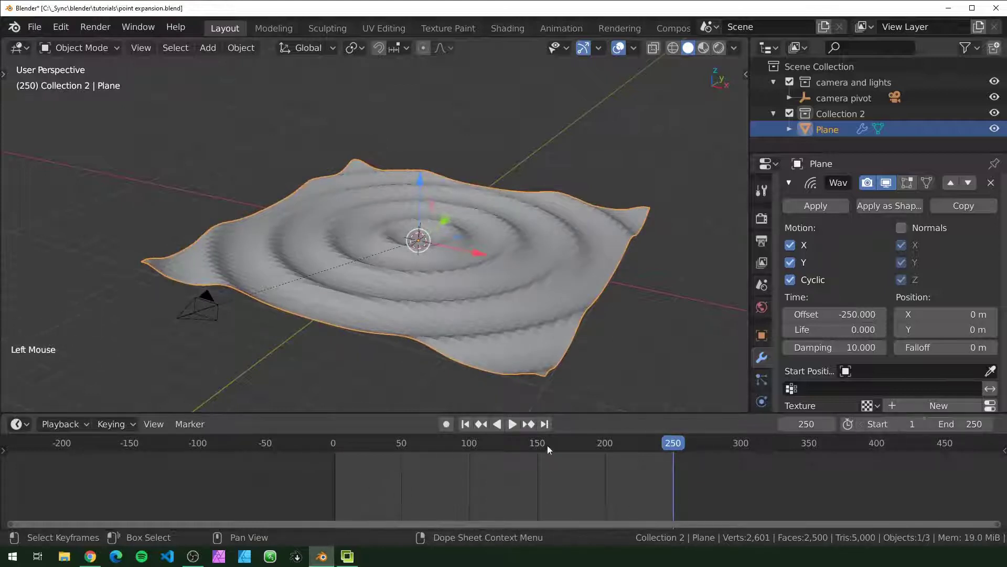
click(861, 424)
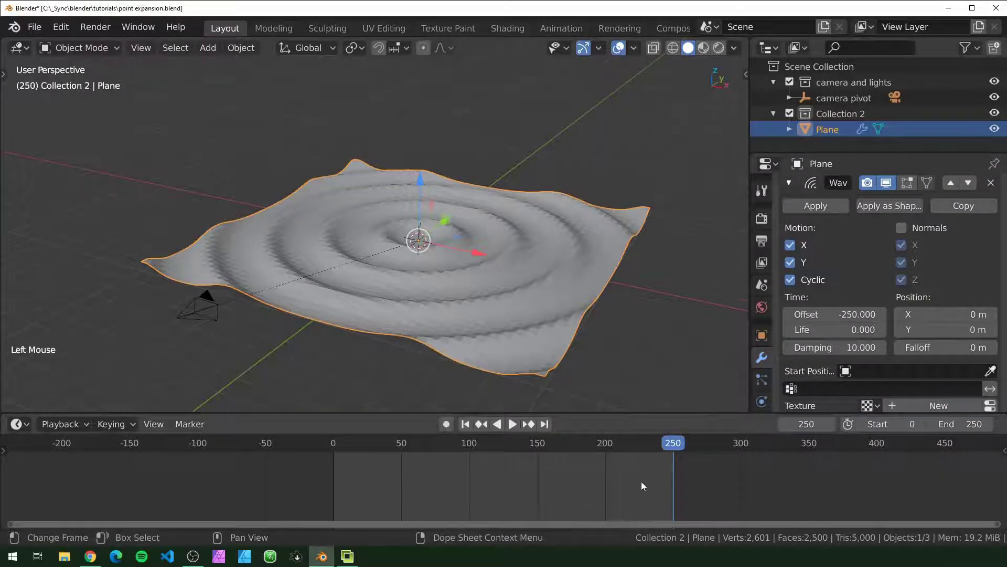
key(shift+Left)
- Set the Wave modifier's width to 5 m and its narrowness to 0.5 m
middle_drag(402, 238, 407, 236)
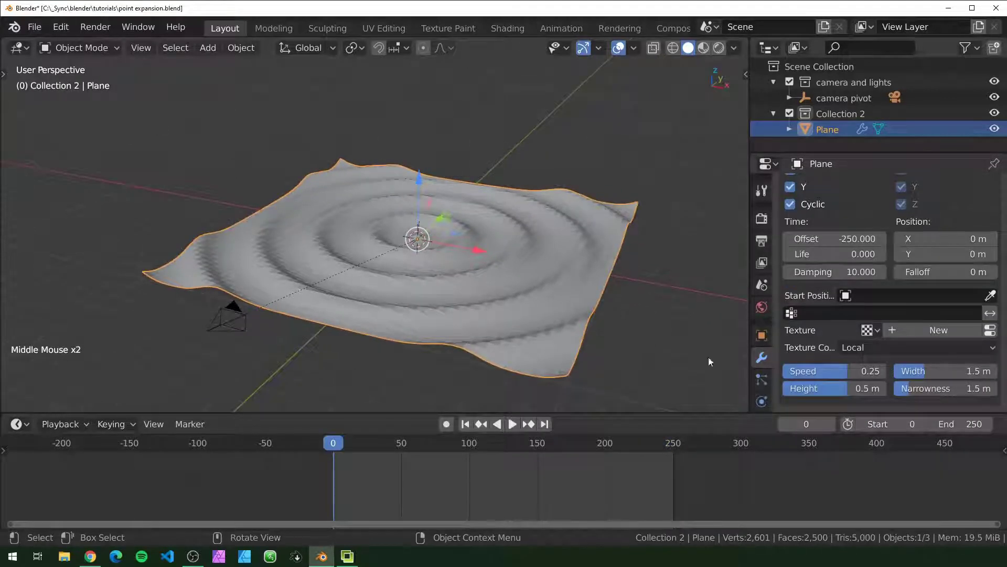
drag(934, 373, 891, 399)
drag(934, 371, 997, 371)
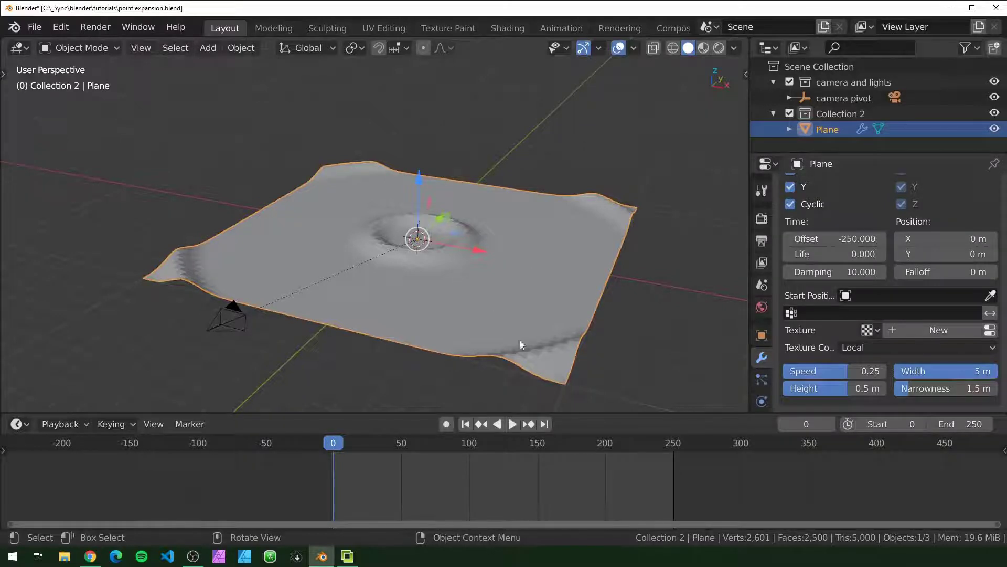
shift+click(926, 389)
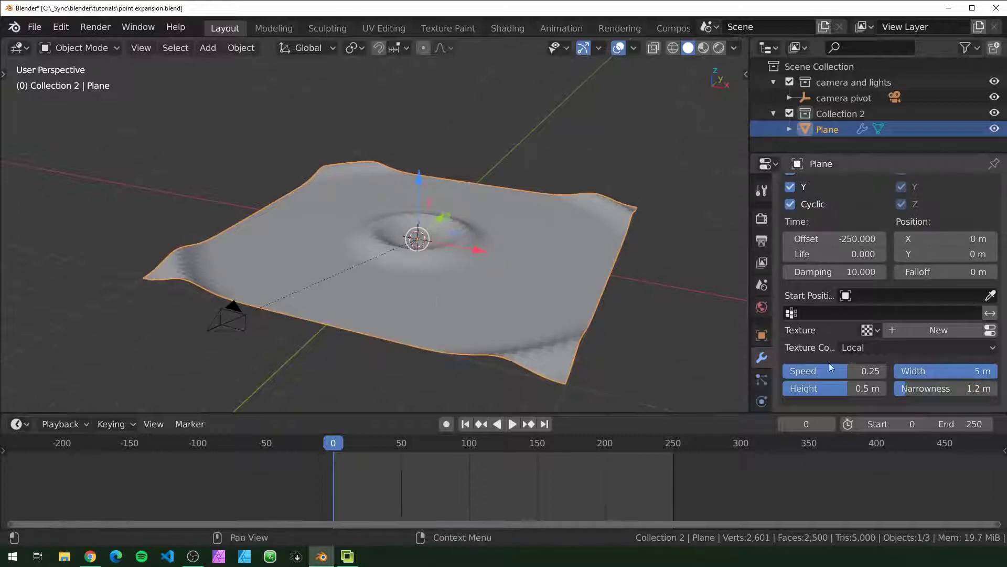
click(927, 389)
text(.5)
key(Return)
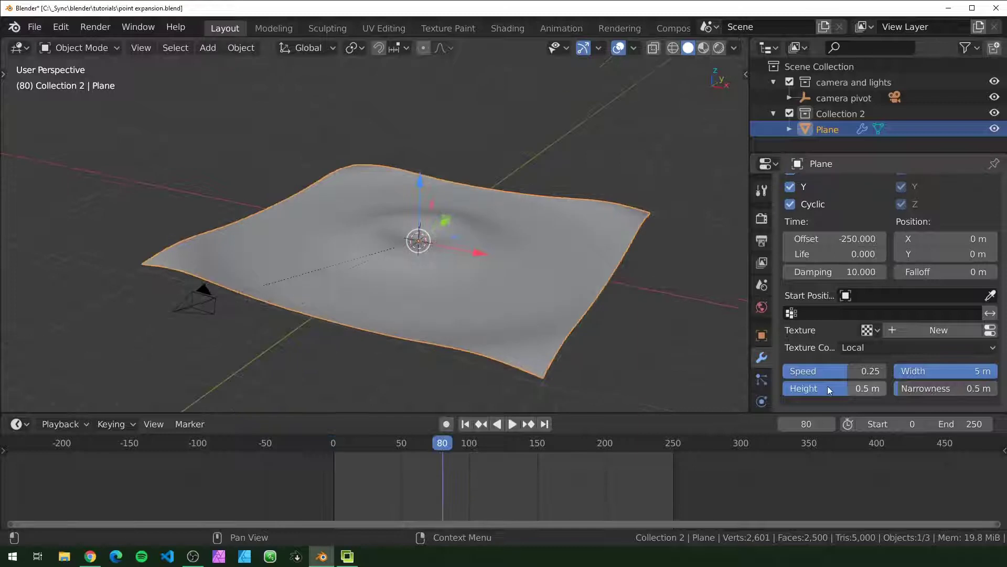
- Try a wave height of 5 m, then settle on 2 m
drag(850, 388, 892, 389)
double_click(837, 390)
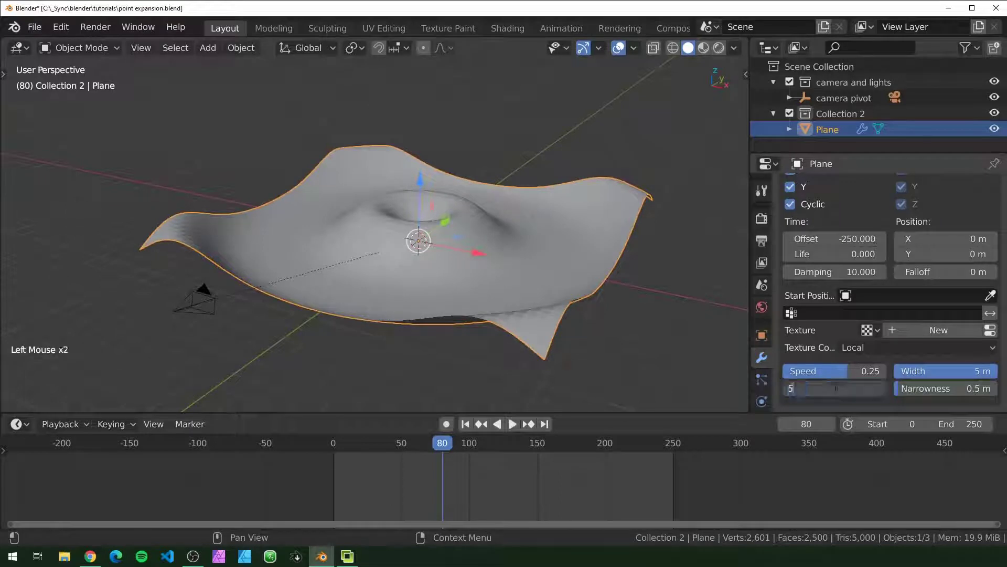
key(Return)
double_click(826, 387)
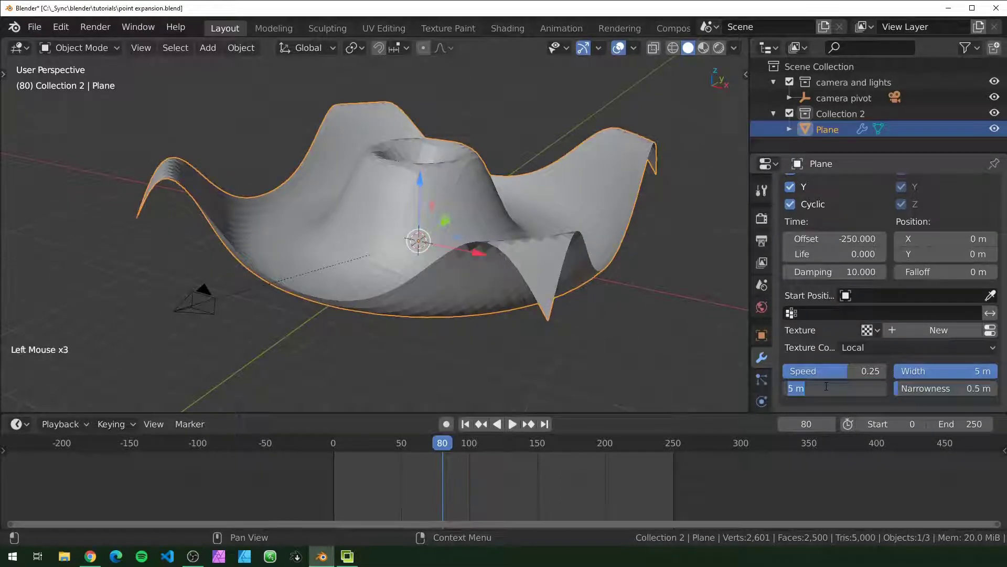
text(2)
key(Return)
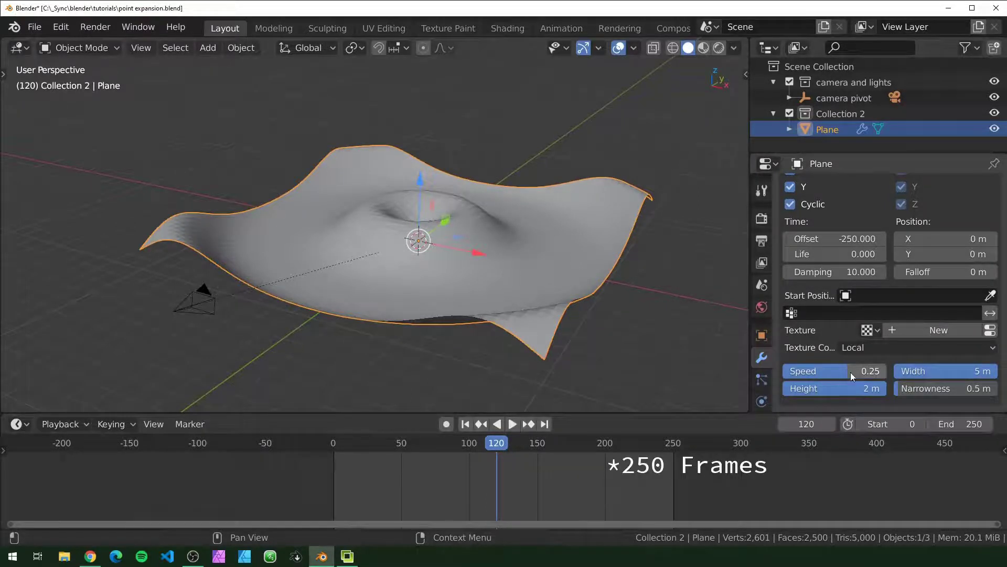
- Set the Wave modifier's speed to 0.2 and play the end of the animation
text(0.2)
key(Return)
key(space)
click(615, 452)
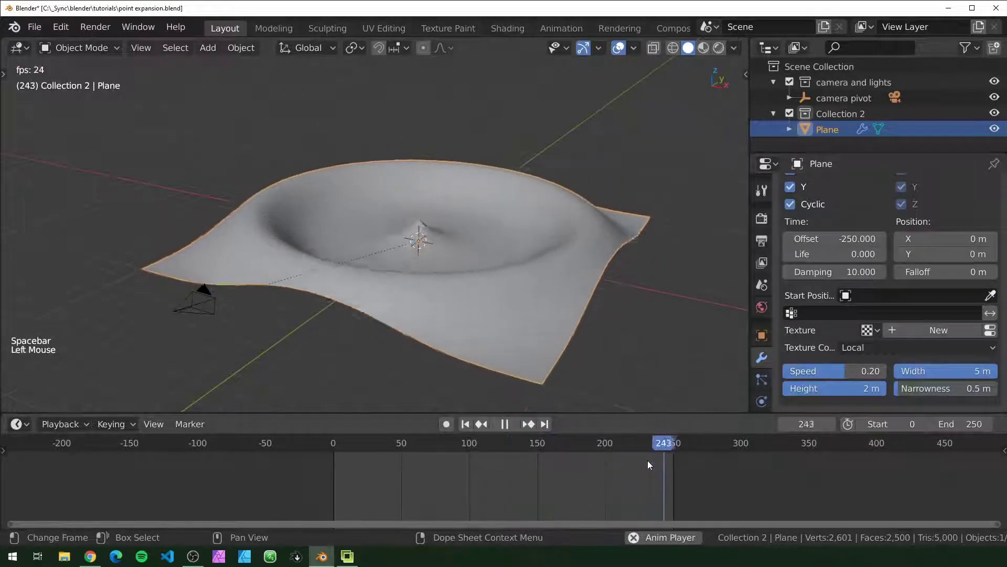
- Stop playback and switch between the first and last frames to check whether the slower wave loops seamlessly
key(shift+Right)
key(shift+Left)
key(space)
key(shift+Left)
key(shift+Right)
key(shift+Left)
key(shift+Right)
key(shift+Left)
key(shift+Right)
key(shift+Left)
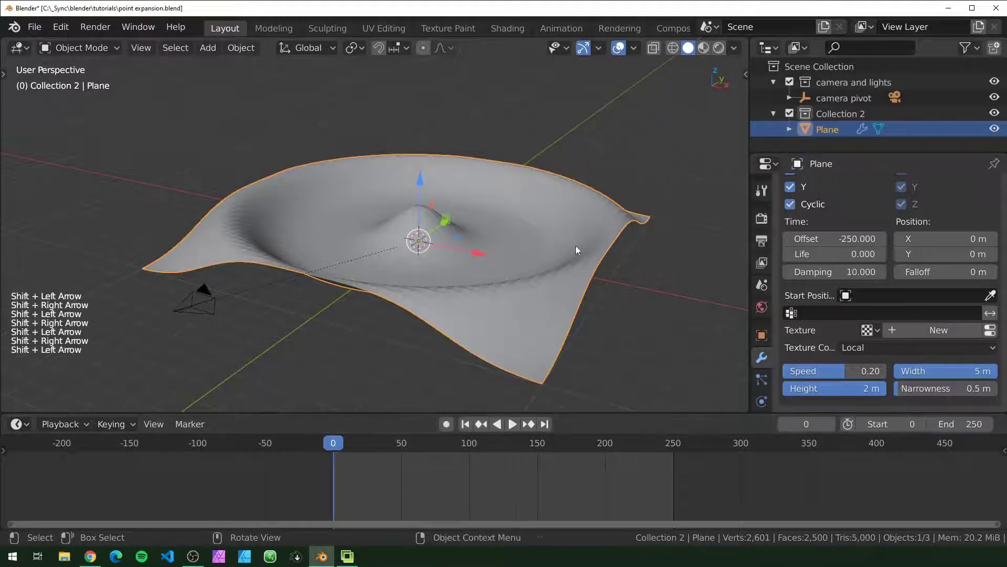
- Return to the start of the animation, then play and scrub to its end to inspect the wave loop
drag(446, 465, 334, 440)
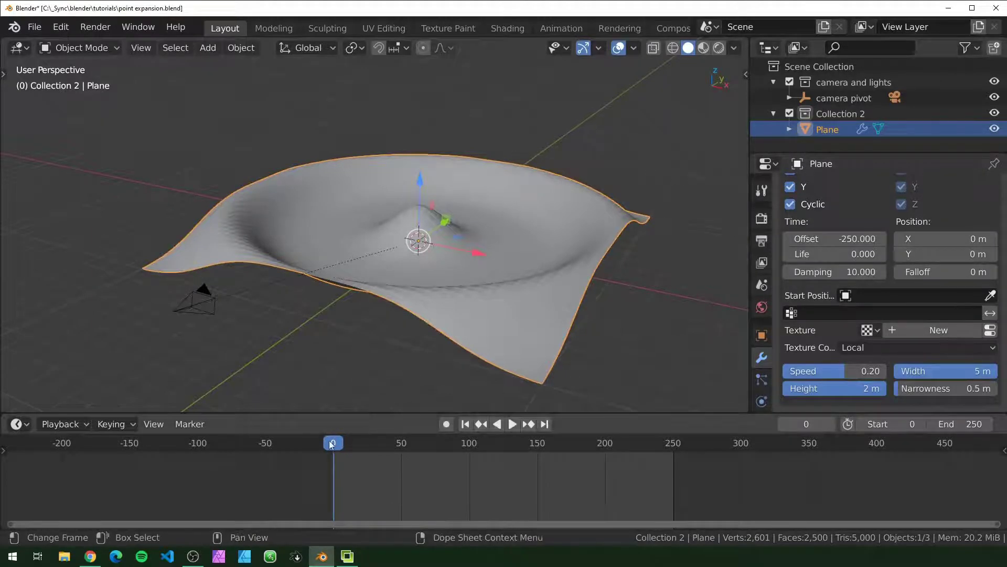
key(space)
drag(357, 465, 673, 498)
key(space)
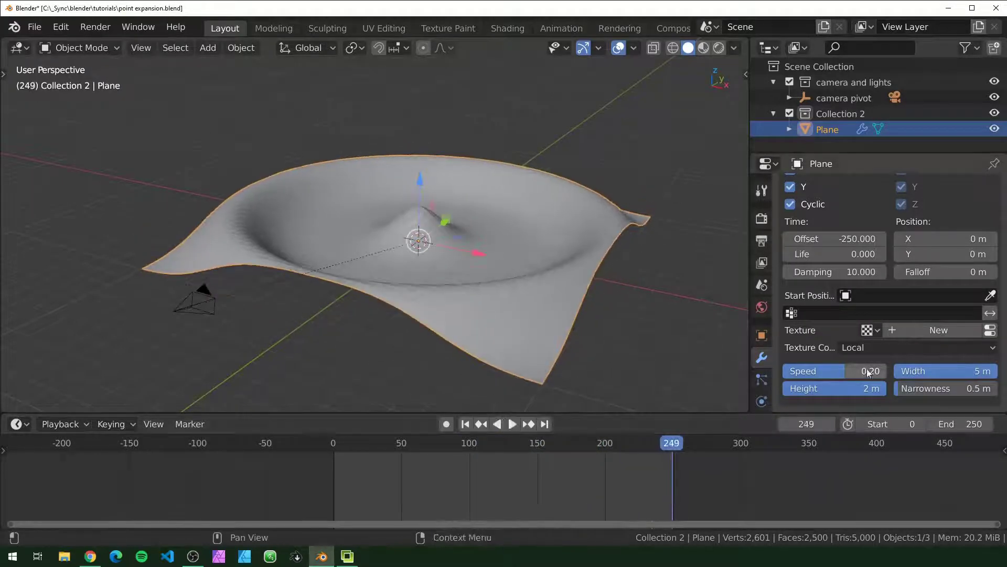
- Divide the Wave modifier's speed by 5, giving 0.04
click(864, 371)
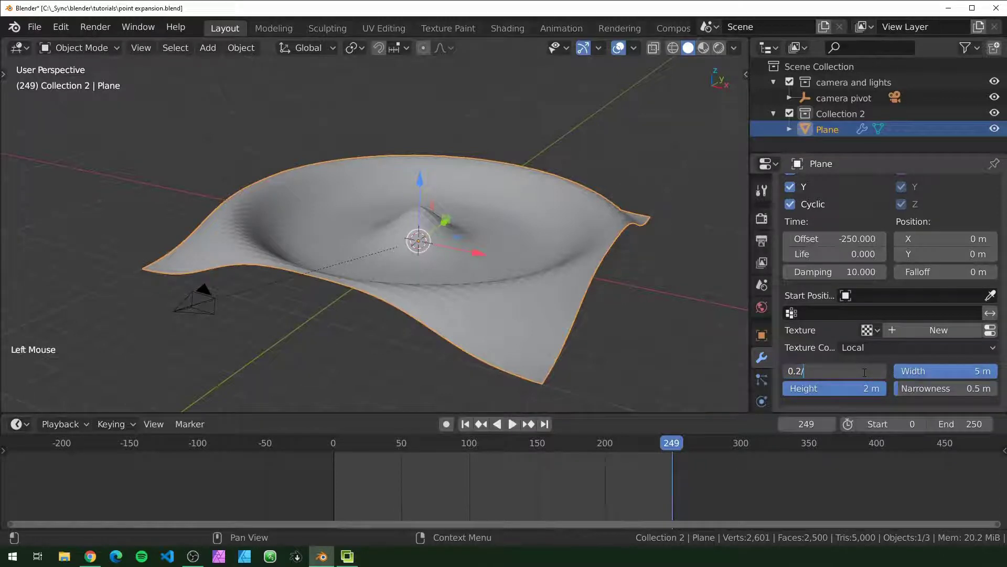
text(/5)
key(Return)
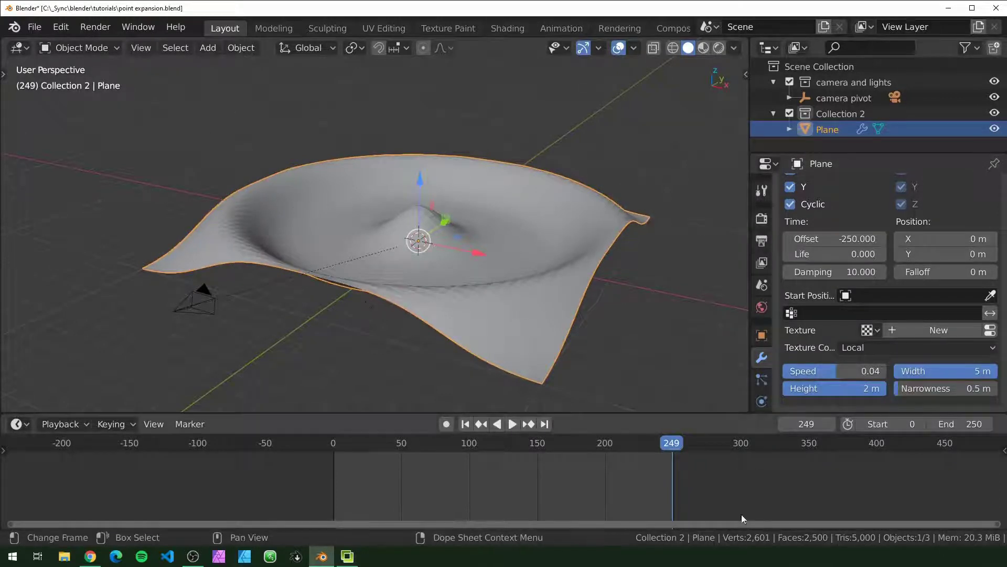
- Scrub the timeline and alternate between the first and last frames to compare the wave shape at speed 0.04
drag(652, 445, 413, 487)
key(shift+Right)
key(shift+Left)
key(shift+Right)
key(shift+Left)
key(shift+Right)
key(shift+Left)
key(shift+Right)
- Set the animation's start frame to 1 and check the loop in playback
click(920, 424)
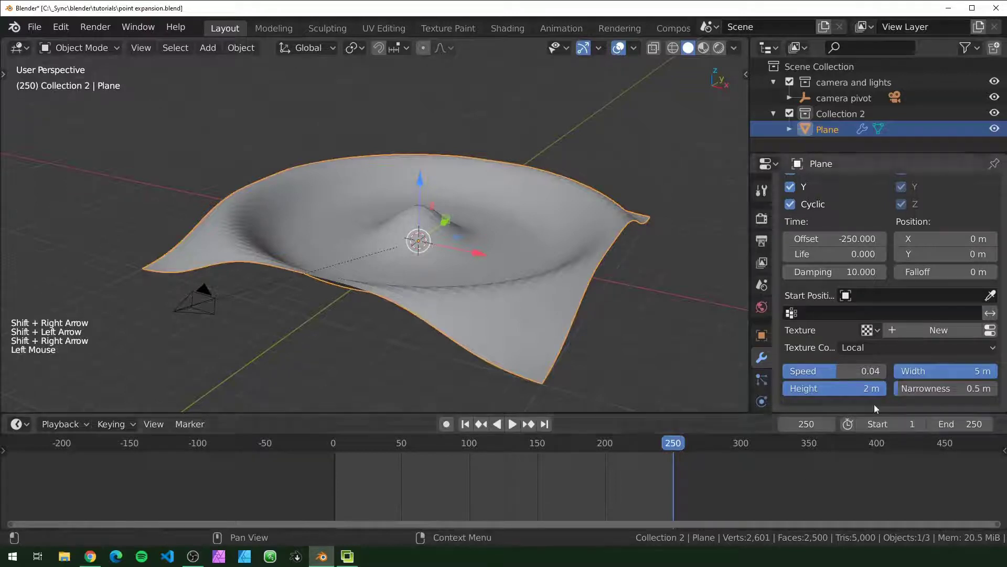
key(space)
key(space)
key(space)
key(space)
key(space)
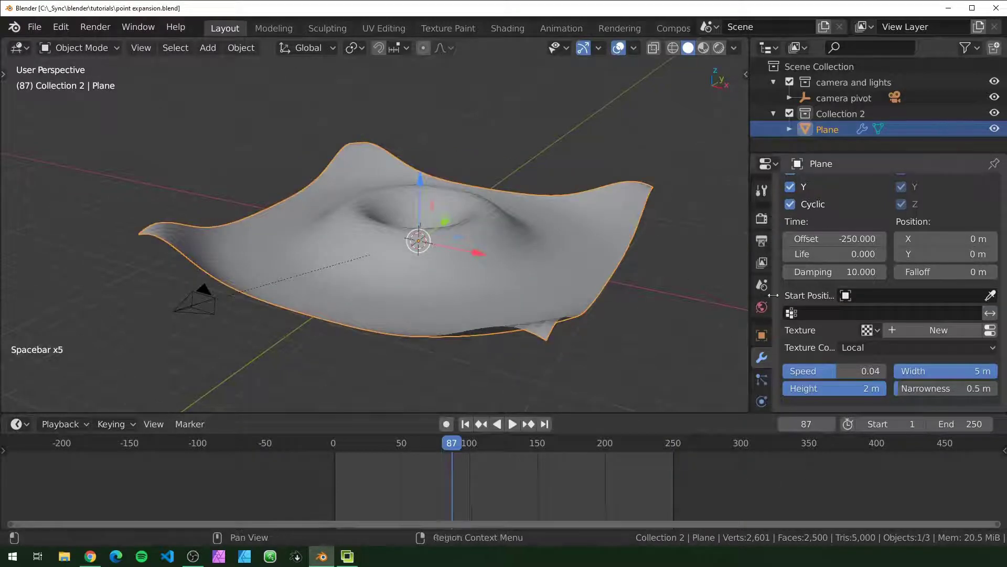
- Collapse the Wave modifier's settings and add a Simple Deform modifier to the plane
scroll(858, 316, up, 6)
scroll(858, 317, up, 5)
click(787, 245)
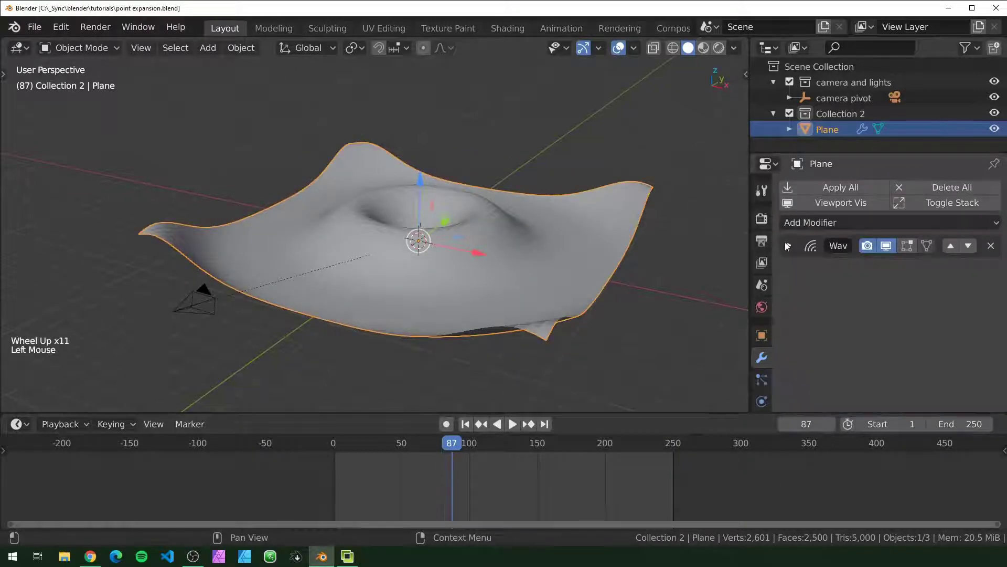
click(834, 223)
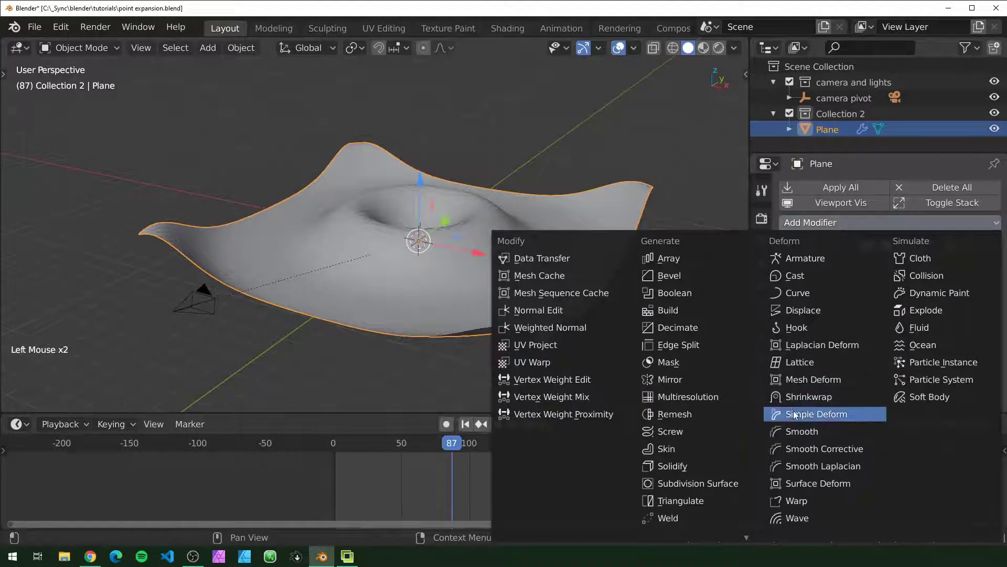
click(819, 414)
scroll(597, 321, down, 3)
scroll(853, 350, up, 2)
scroll(854, 349, down, 7)
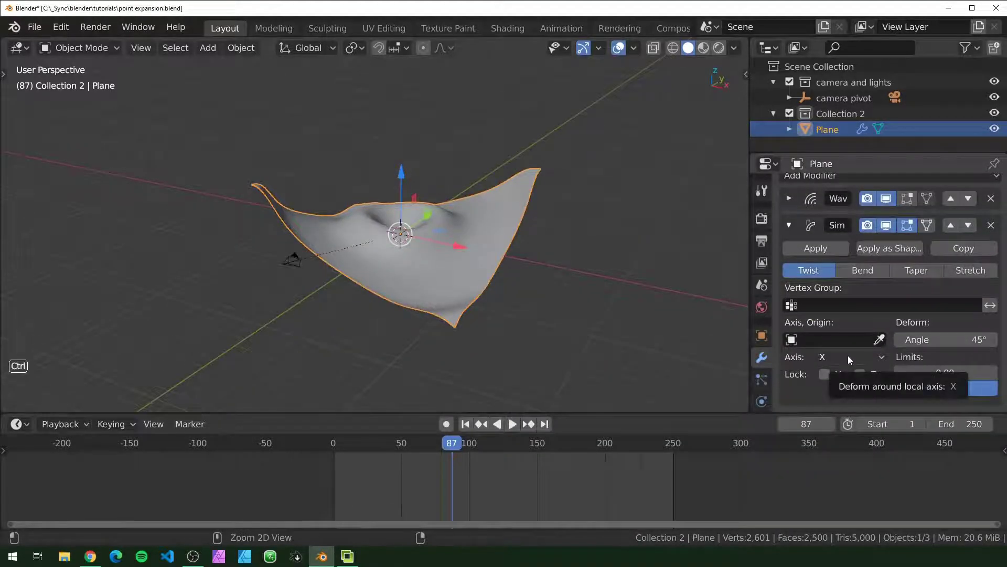
- Cycle through the Simple Deform twist axes and settle on Z
ctrl+scroll(848, 355, down, 1)
ctrl+scroll(848, 355, up, 1)
ctrl+scroll(847, 355, down, 4)
ctrl+scroll(848, 354, down, 1)
ctrl+scroll(847, 355, up, 5)
ctrl+scroll(848, 355, down, 5)
ctrl+scroll(848, 354, up, 1)
ctrl+scroll(848, 355, down, 1)
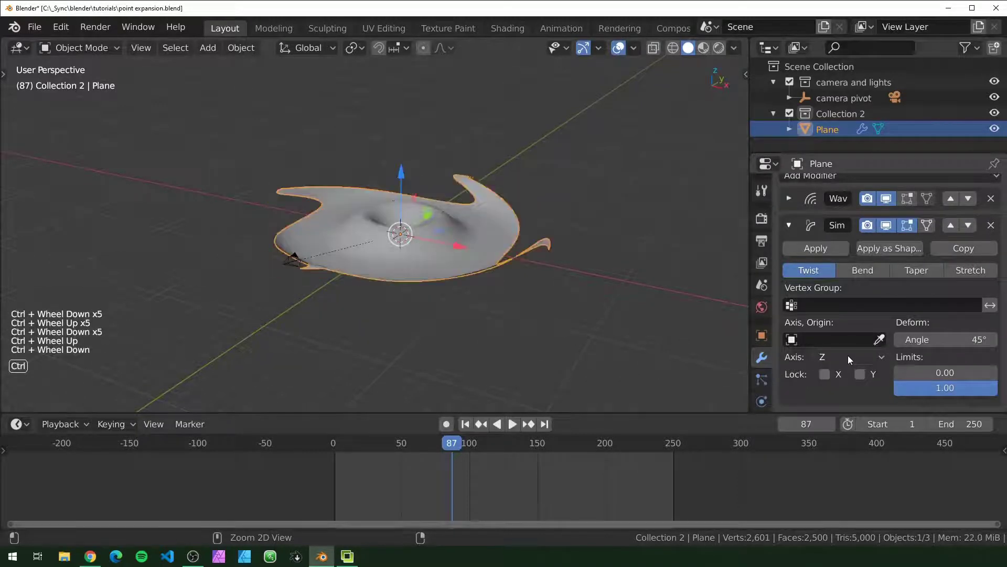
- Set the Simple Deform twist angle to 360° and inspect the twisted plane from another side
click(956, 337)
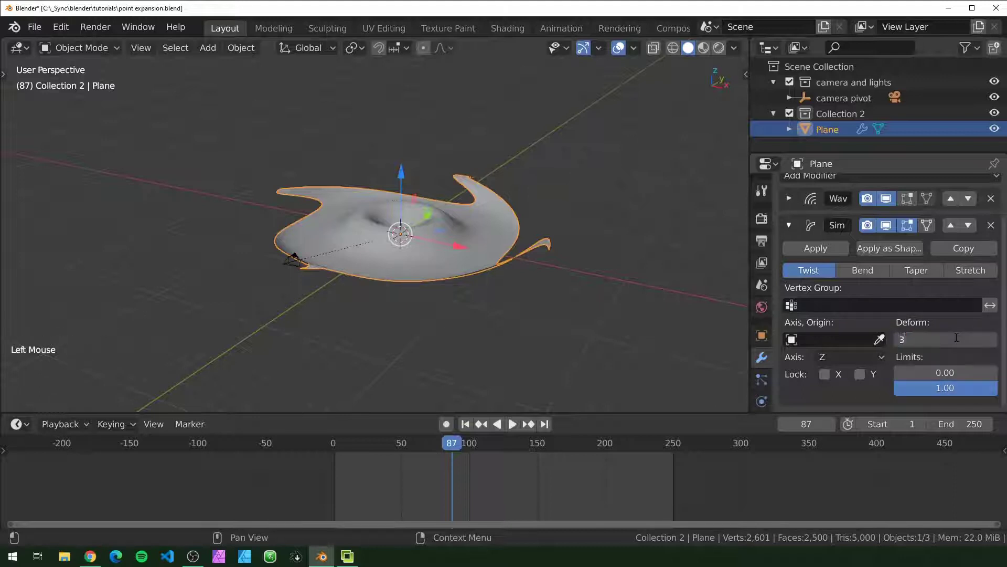
key(Return)
scroll(325, 175, up, 2)
middle_drag(399, 210, 81, 194)
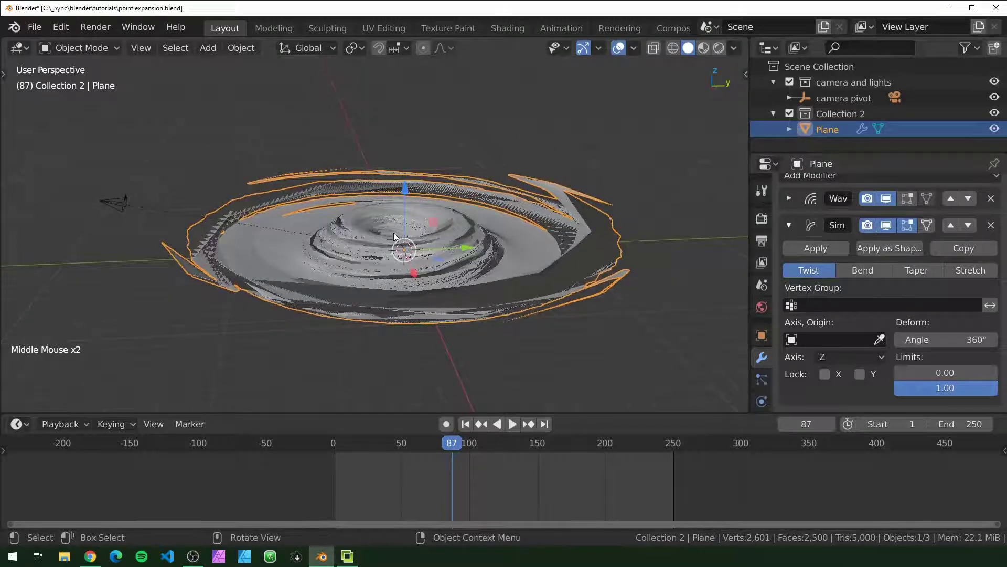
- Clear the camera pivot's rotation and rotate it -90° about the X axis
click(856, 99)
key(alt+r)
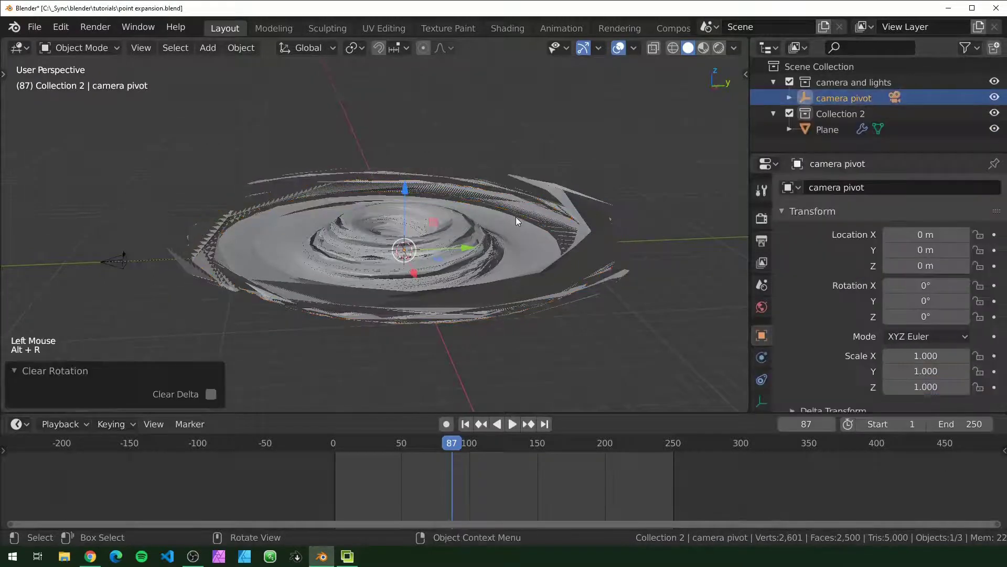
key(r)
key(x)
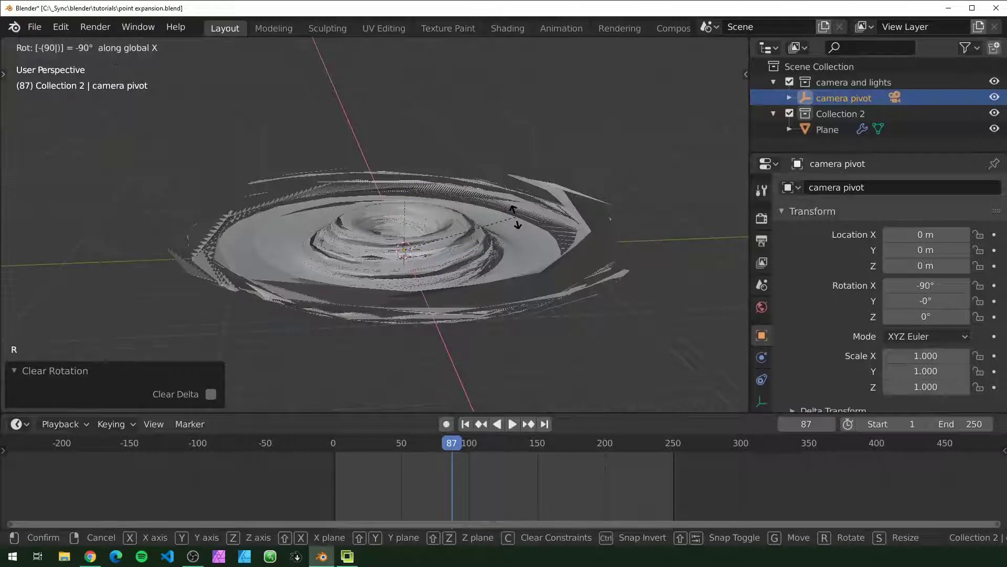
key(Return)
- View the twisted wave through the camera, play the animation, and examine it in perspective
key(KP_0)
scroll(365, 230, up, 5)
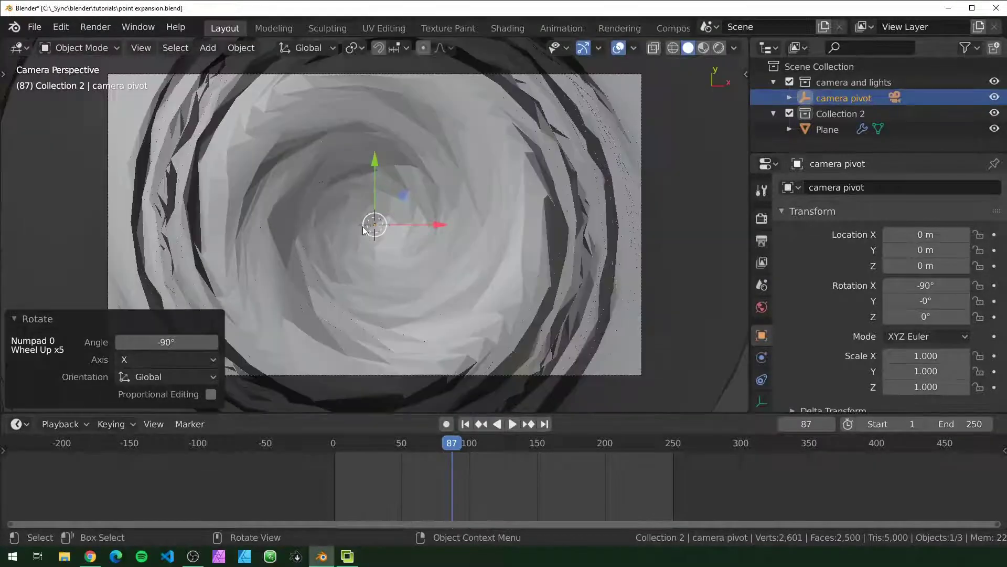
scroll(492, 230, down, 2)
scroll(492, 231, up, 1)
key(space)
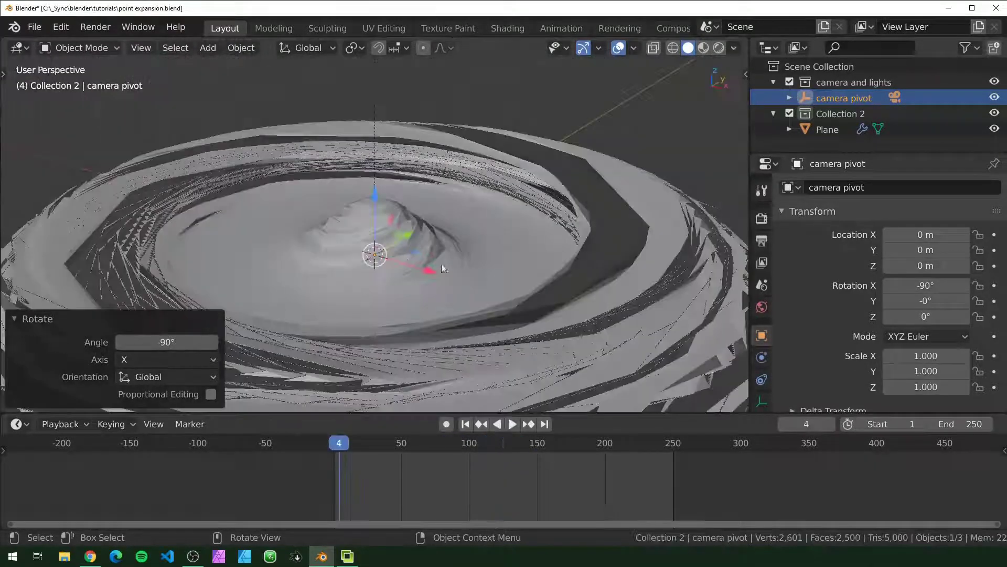
middle_drag(441, 267, 467, 276)
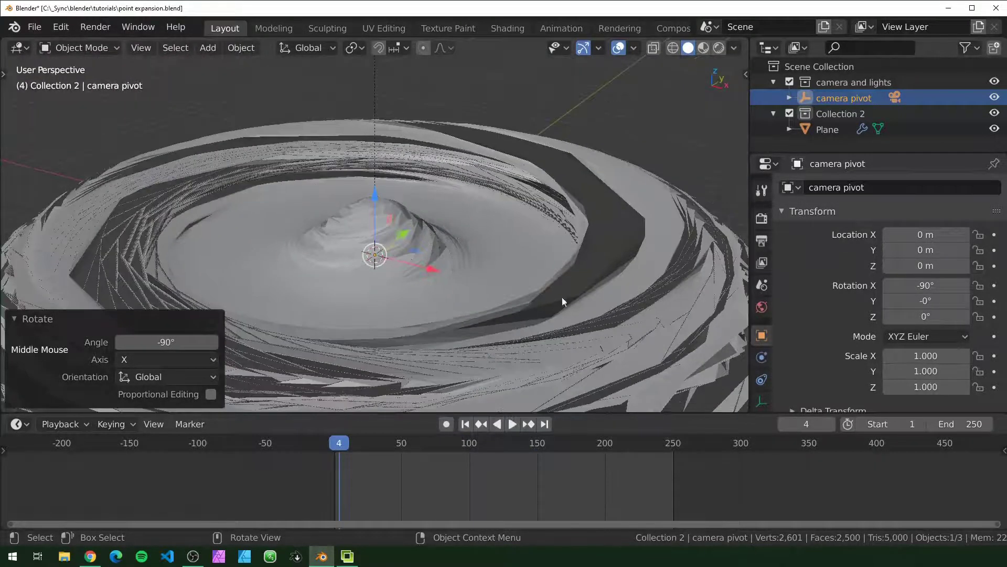
- Add an ico sphere at the origin and parent it to the plane with the Object option
key(shift+a)
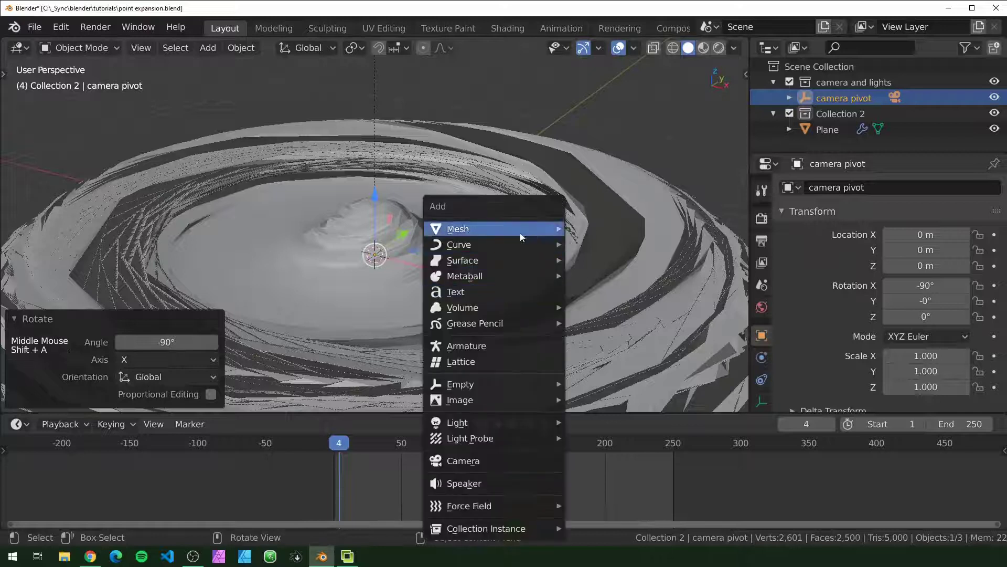
mouse_move(537, 231)
click(613, 293)
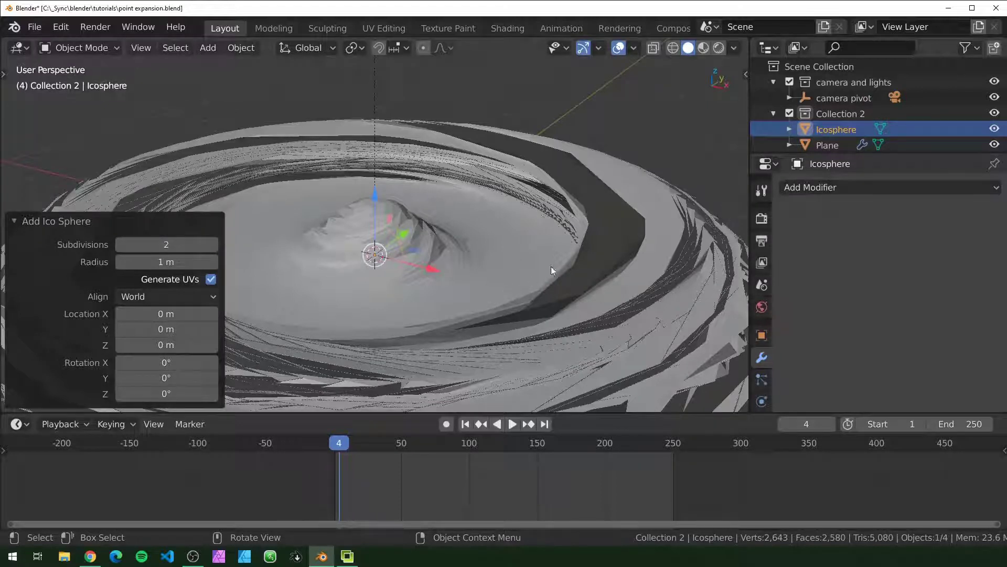
shift+click(528, 244)
key(ctrl+p)
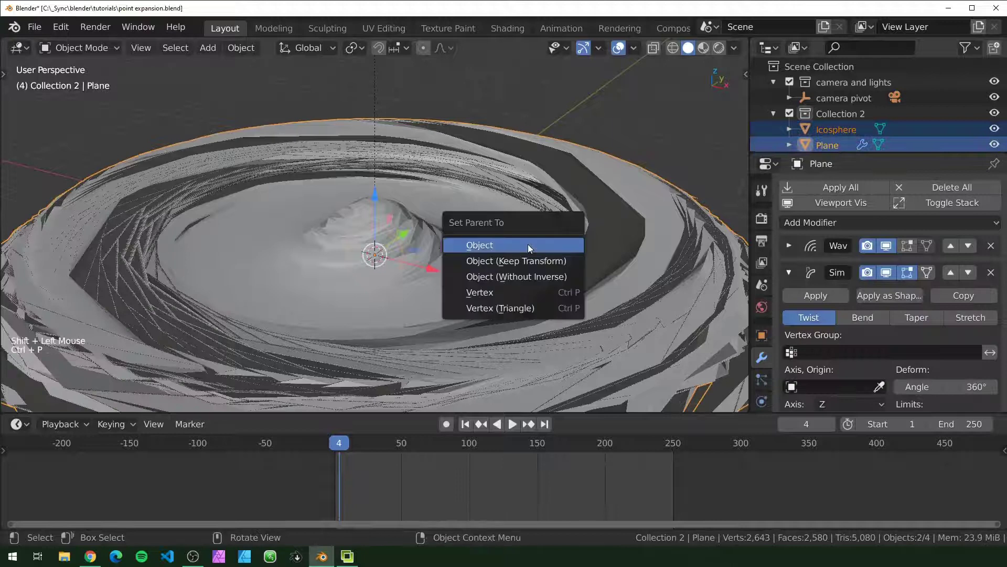
click(528, 244)
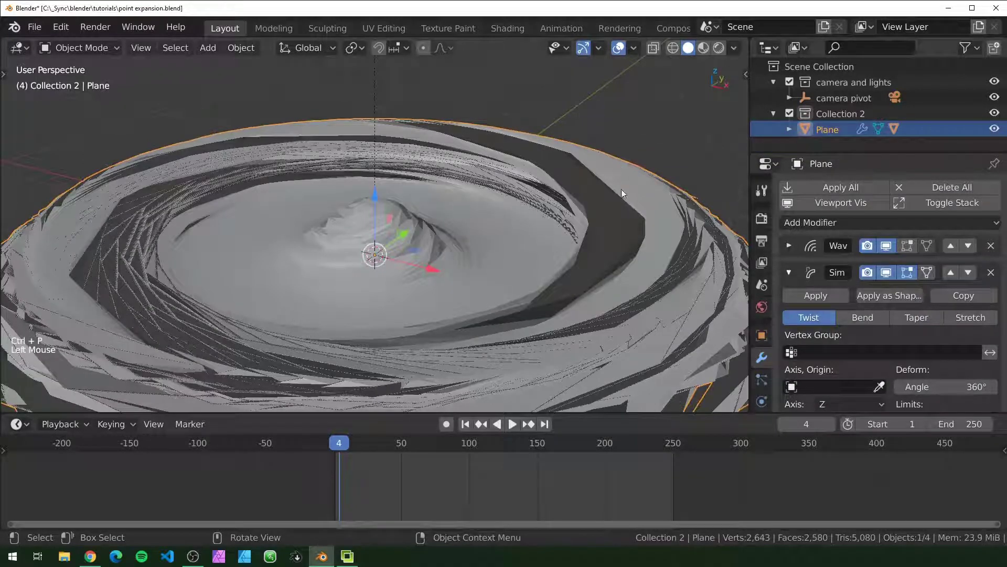
- Enlarge the 3D viewport and set the plane's instancing to Verts
click(763, 337)
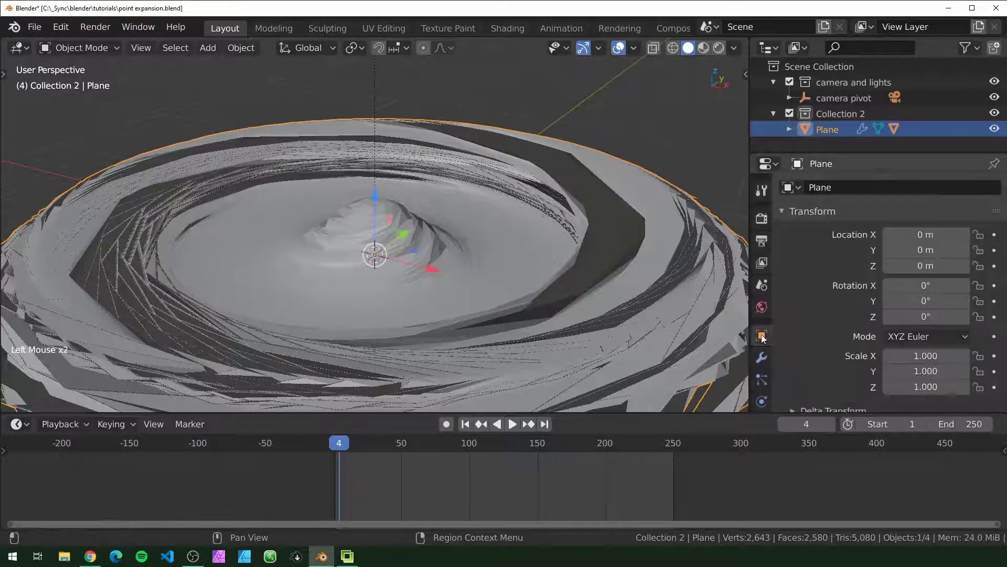
drag(681, 415, 682, 492)
scroll(783, 421, down, 5)
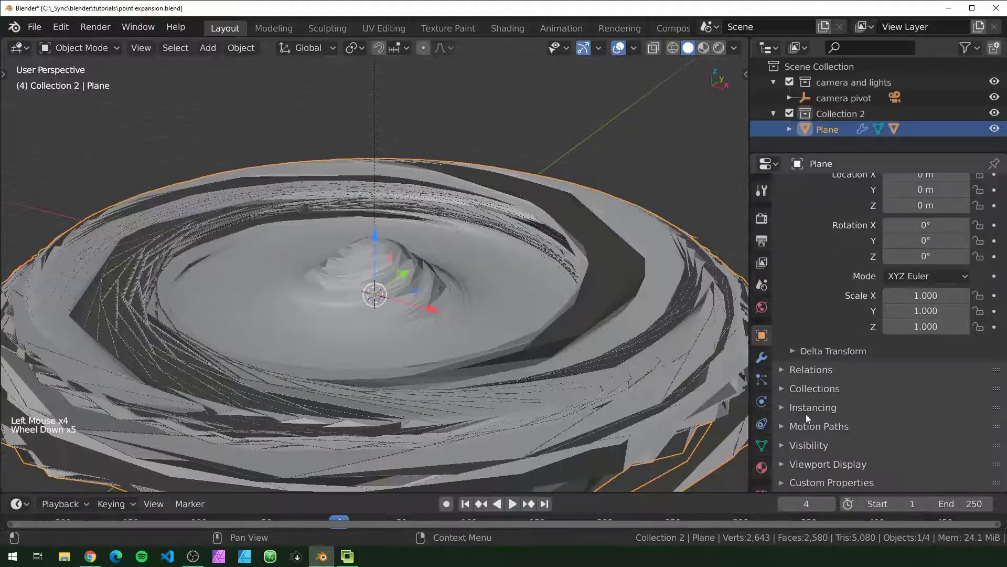
click(798, 408)
click(896, 429)
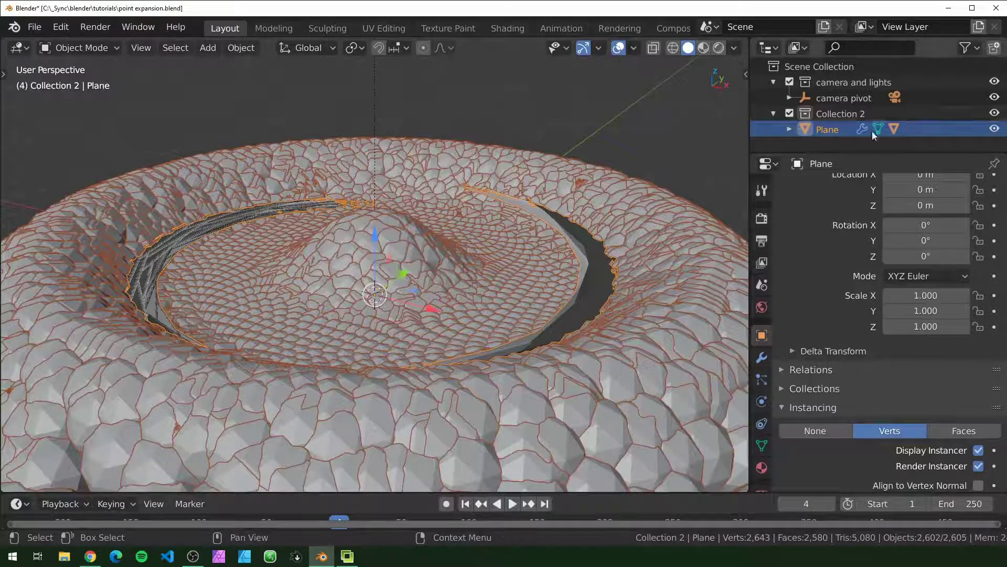
- Scale the instanced icosphere down to small, clearly separated points on the plane's vertices
click(896, 129)
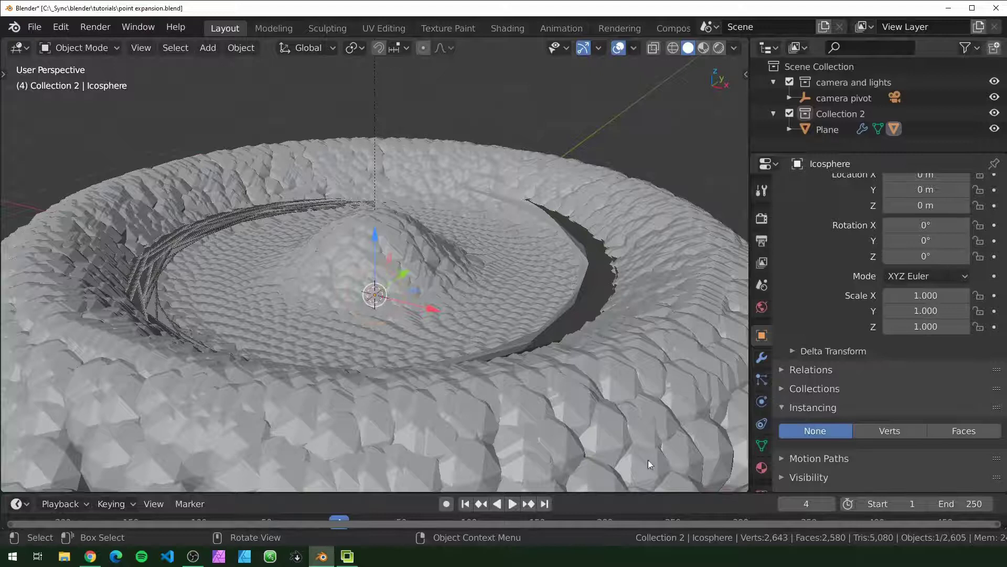
key(s)
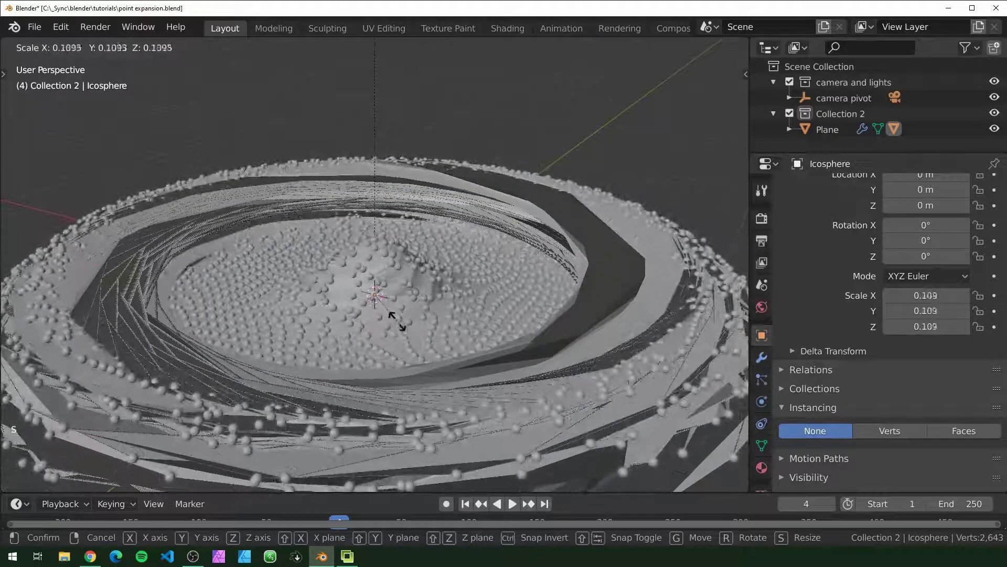
click(397, 320)
- Turn off Display Instancer and Render Instancer for the plane, then inspect the remaining points
click(433, 309)
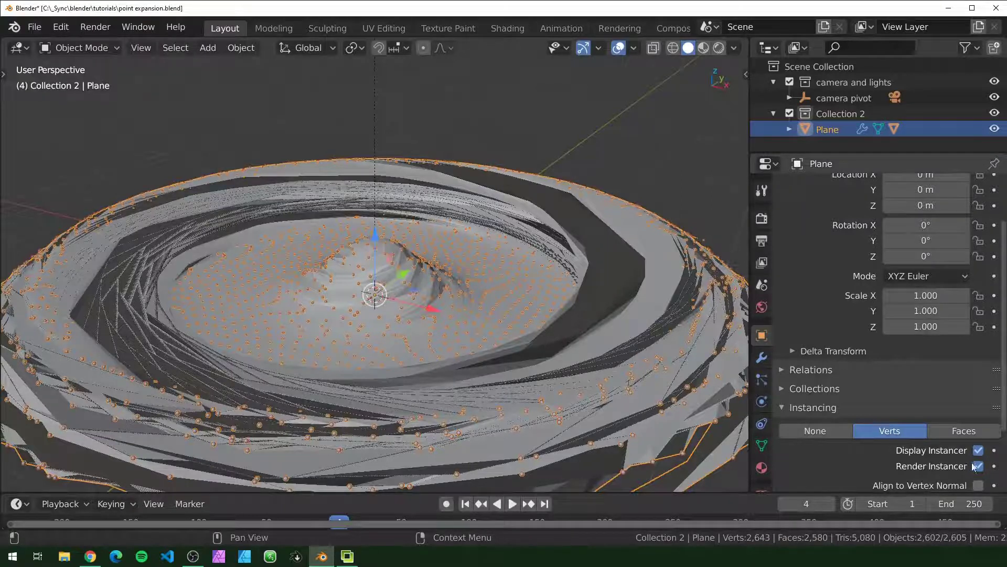
drag(979, 450, 979, 465)
middle_click(492, 297)
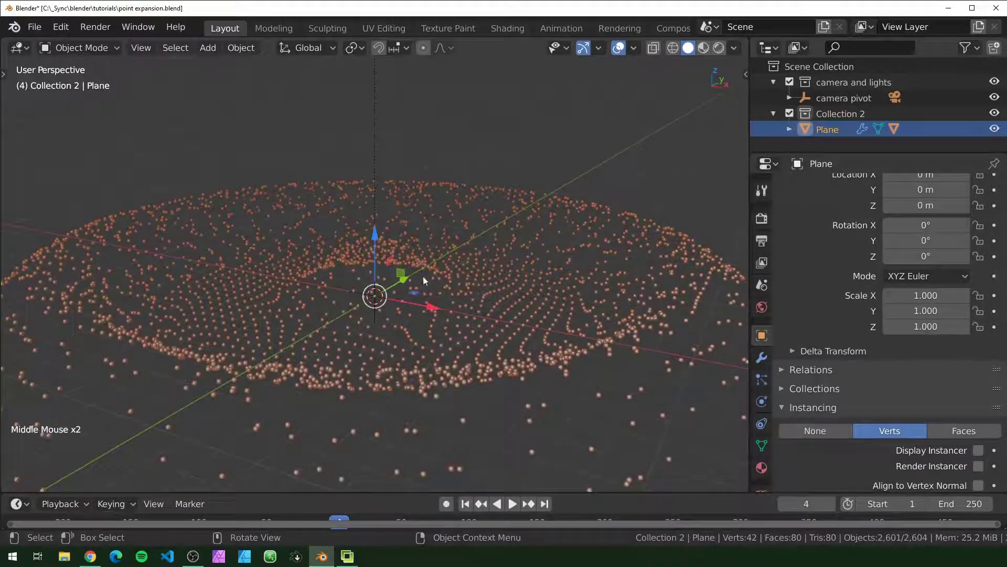
middle_drag(472, 332, 478, 361)
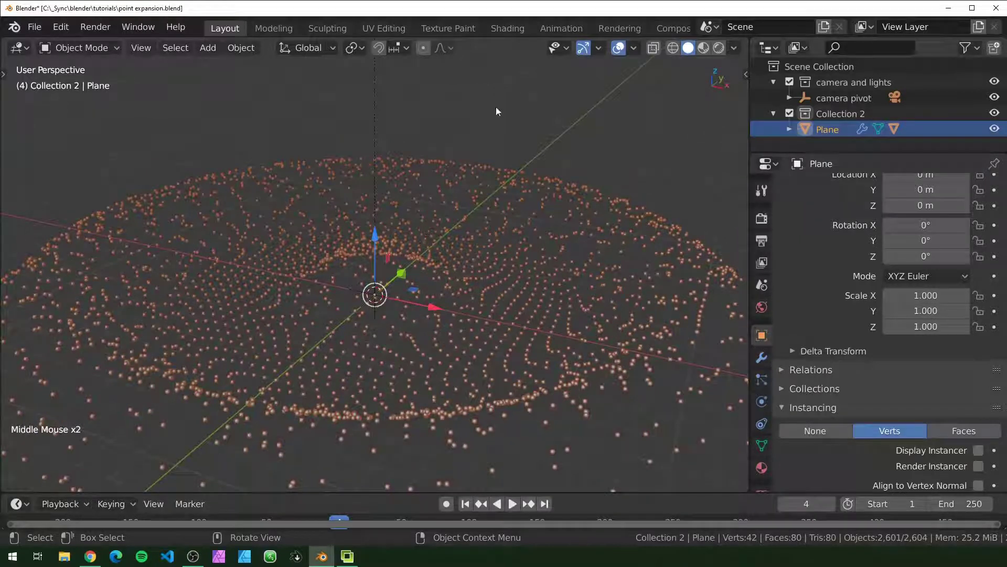
- In the Shading workspace, switch the viewport to rendered shading and create a new material for the icosphere
click(508, 29)
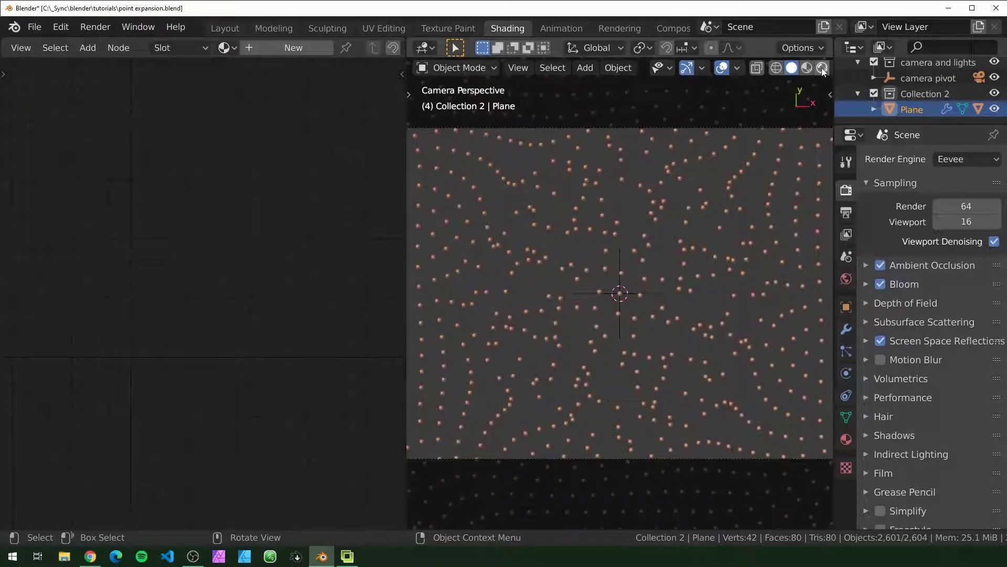
click(822, 69)
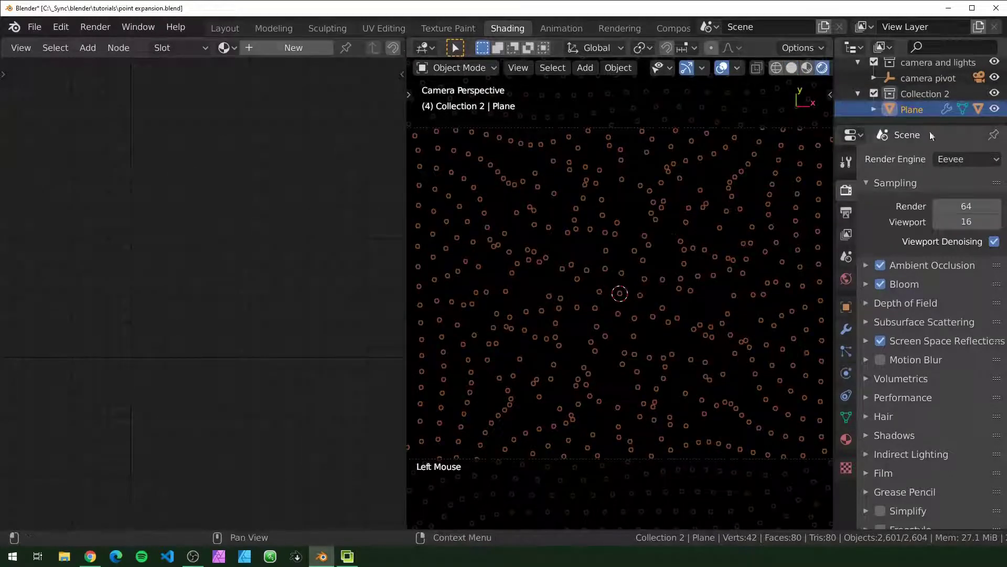
double_click(979, 112)
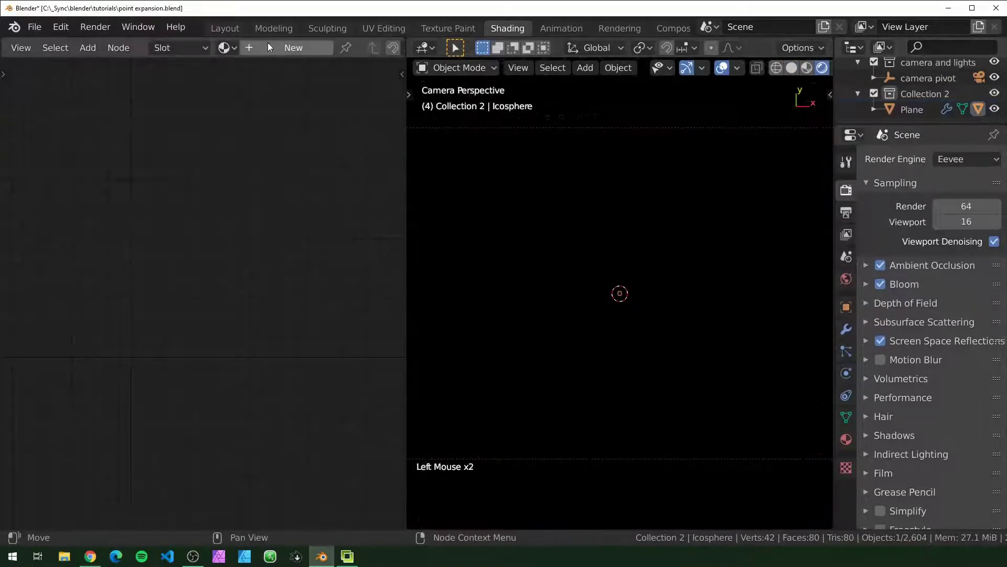
click(271, 49)
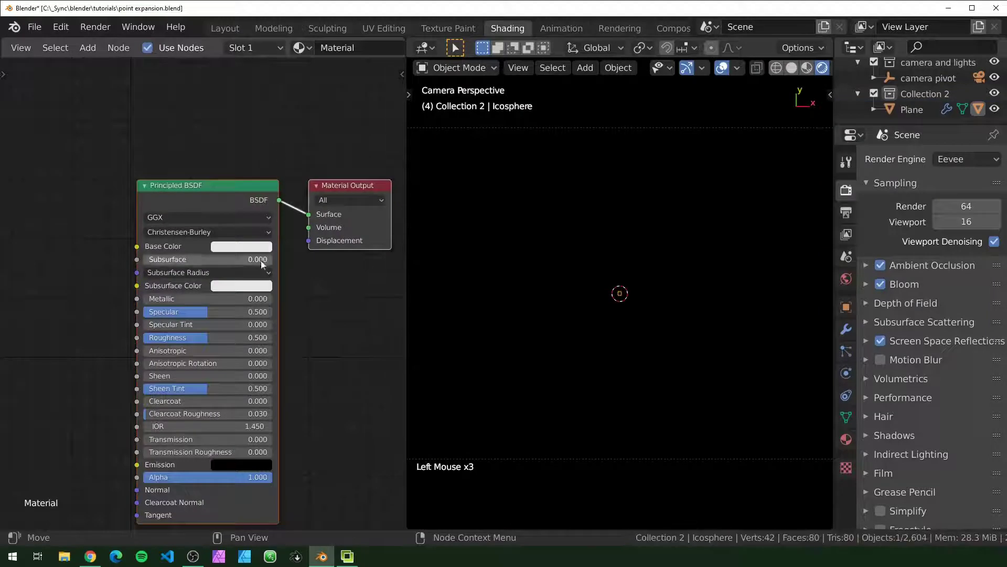
- Replace the Principled BSDF with an Emission shader connected to the Material Output's Surface
scroll(262, 266, down, 4)
middle_drag(262, 266, 304, 281)
click(305, 292)
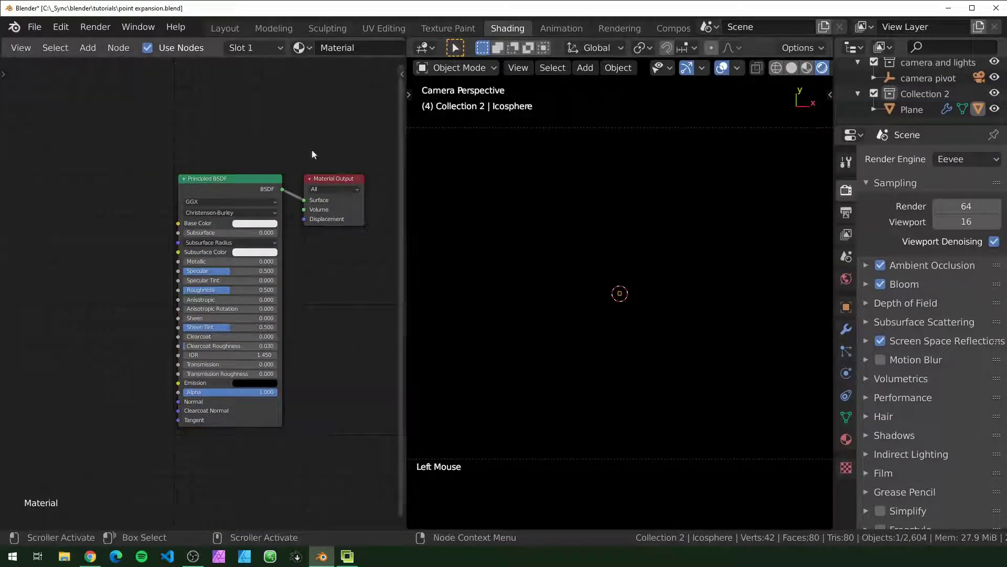
key(shift+a)
click(238, 182)
text(e)
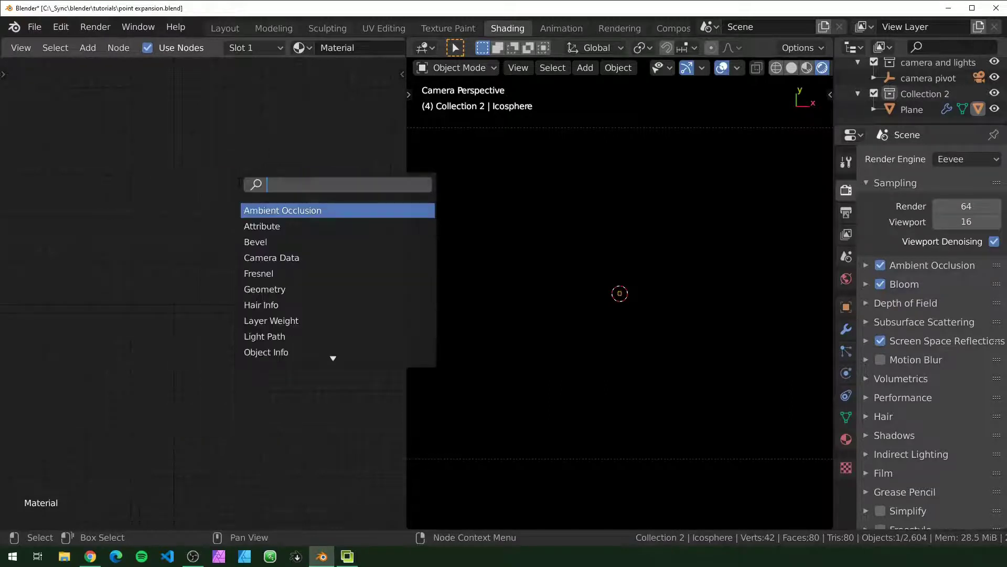
text(mi)
key(Return)
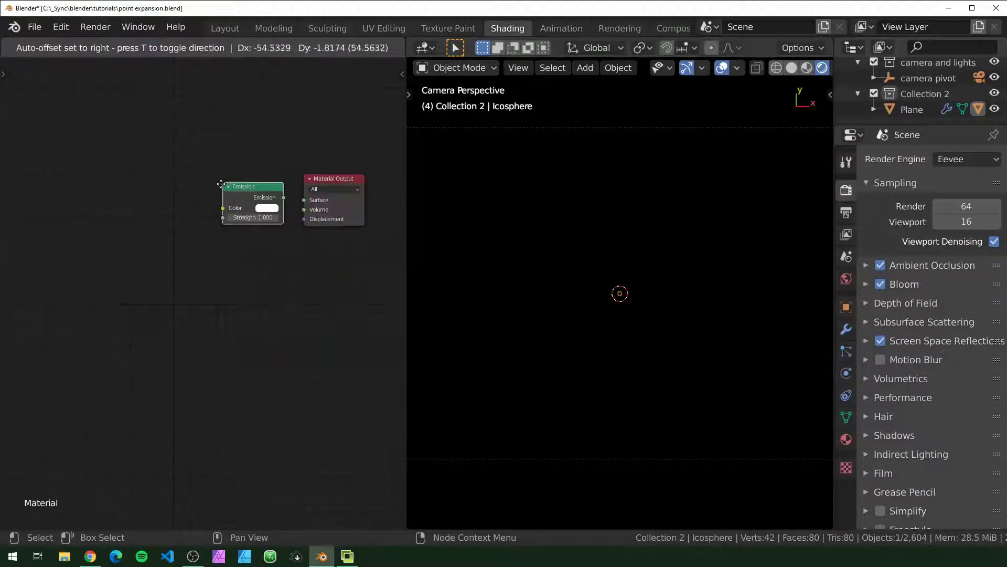
click(227, 202)
alt+right_drag(227, 203, 315, 199)
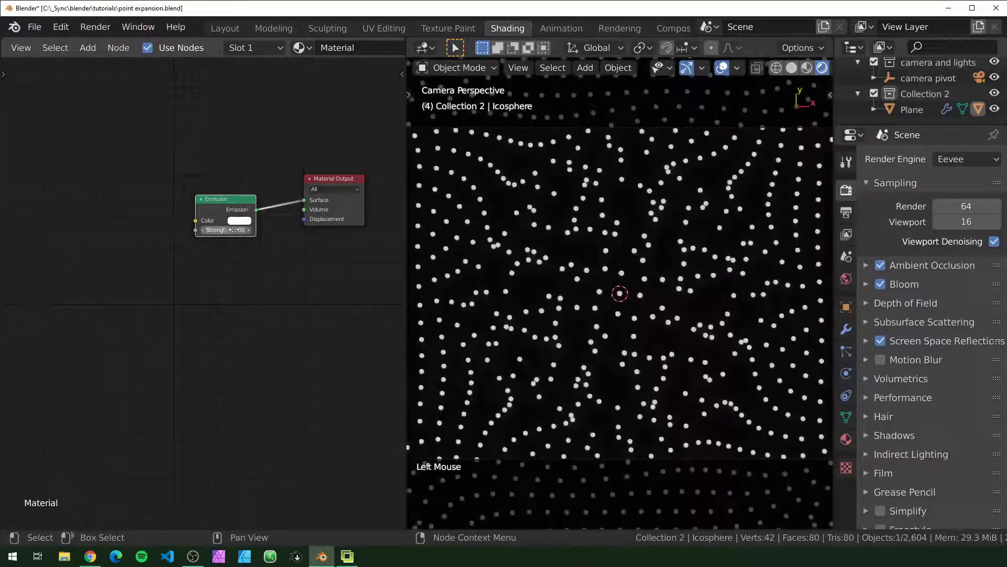
- Add an Object Info node and connect its Random output to the Emission shader's Color
middle_drag(103, 299, 143, 294)
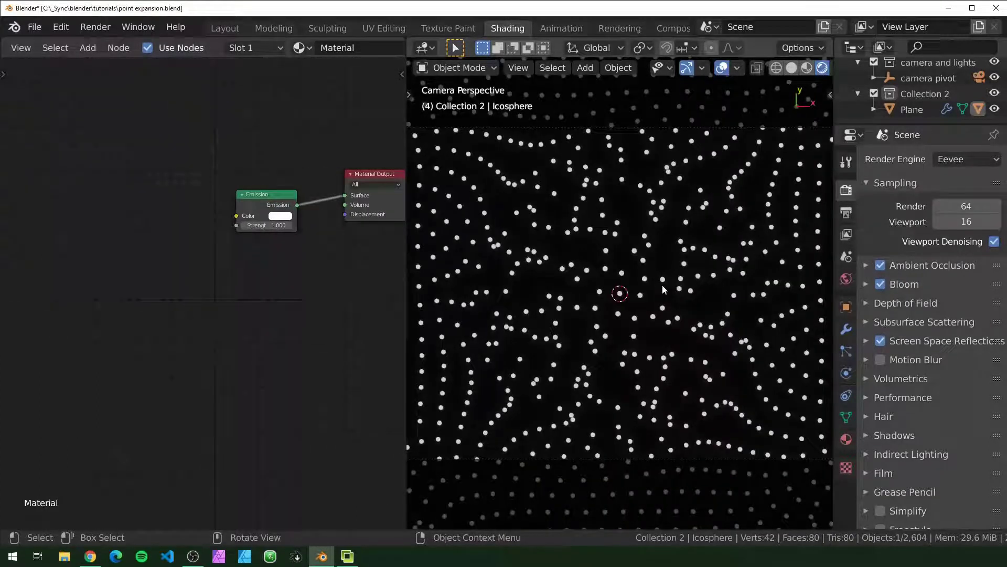
key(shift+a)
text(ob)
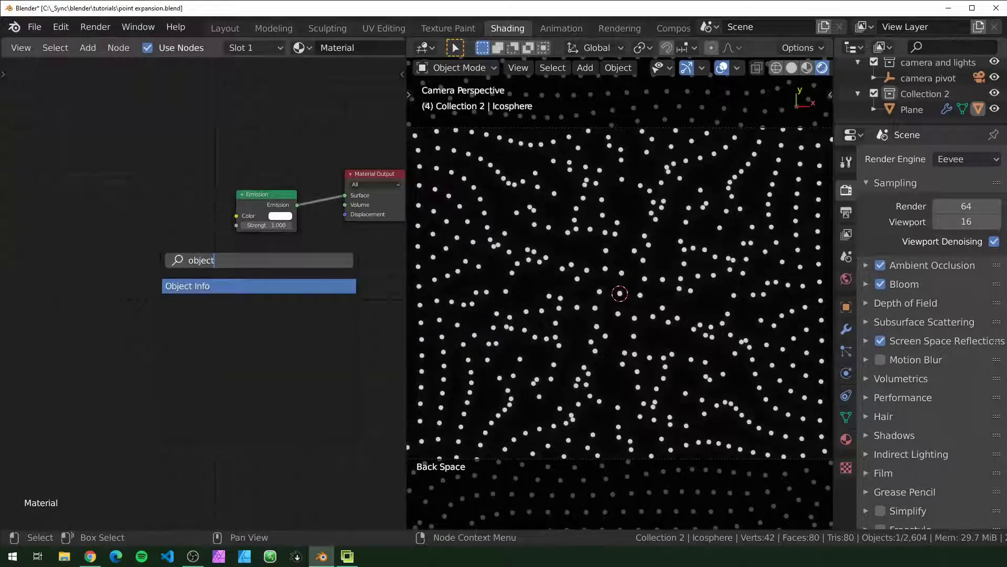
text(ject)
key(Return)
click(84, 157)
drag(106, 187, 244, 48)
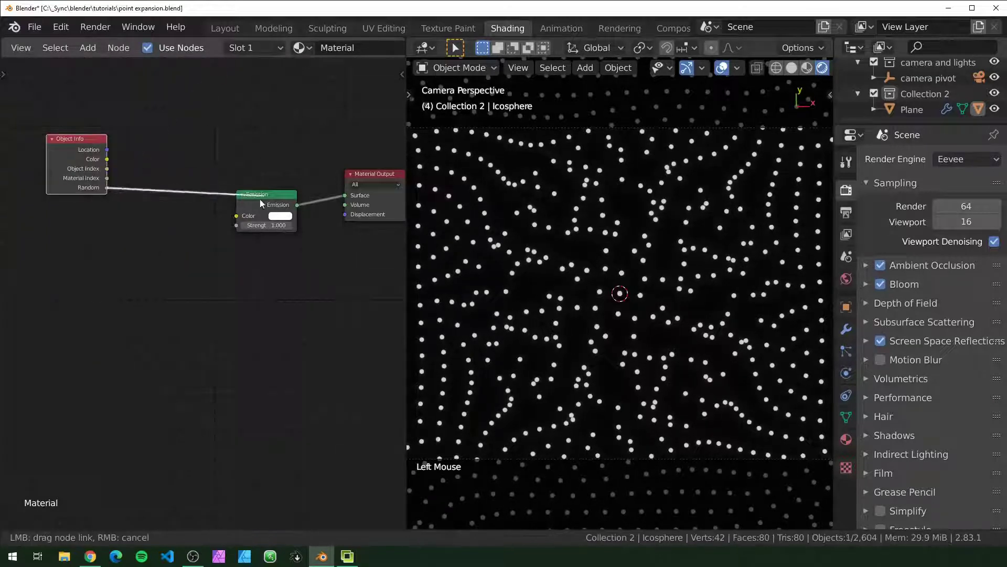
drag(237, 219, 236, 216)
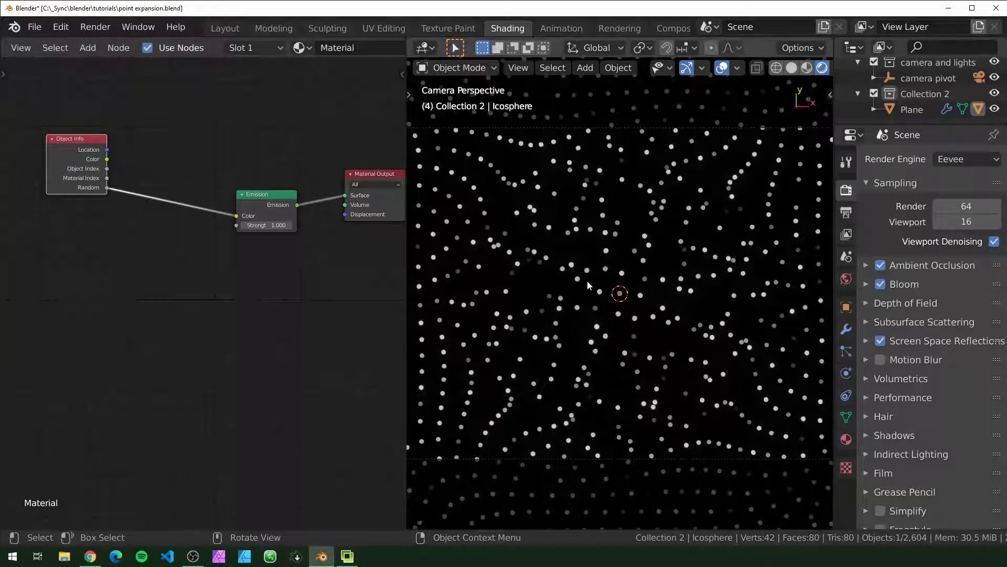
- Insert a ColorRamp between the Object Info and Emission nodes, making room for it first
drag(81, 138, 0, 147)
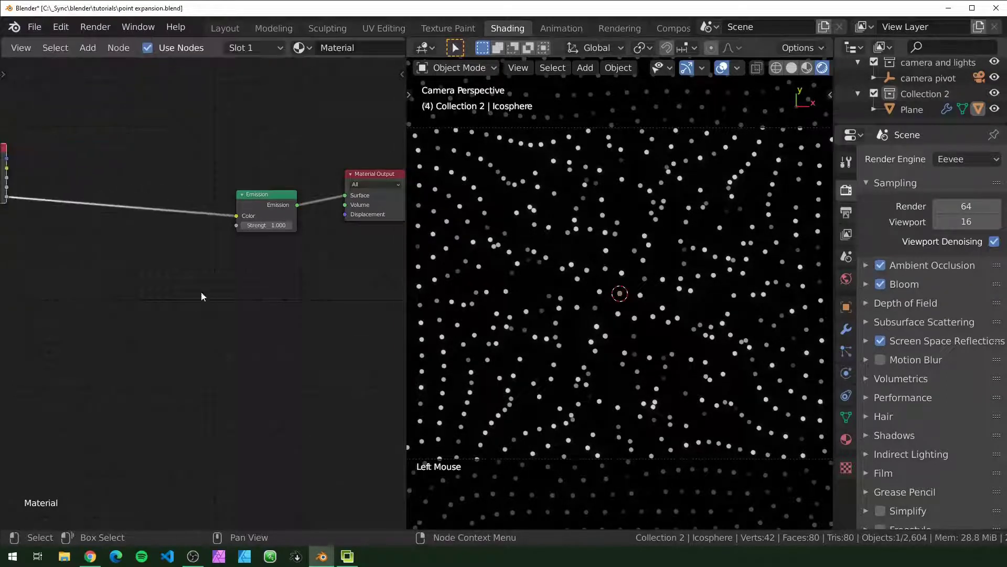
key(shift+a)
click(146, 297)
text(colorr)
key(Return)
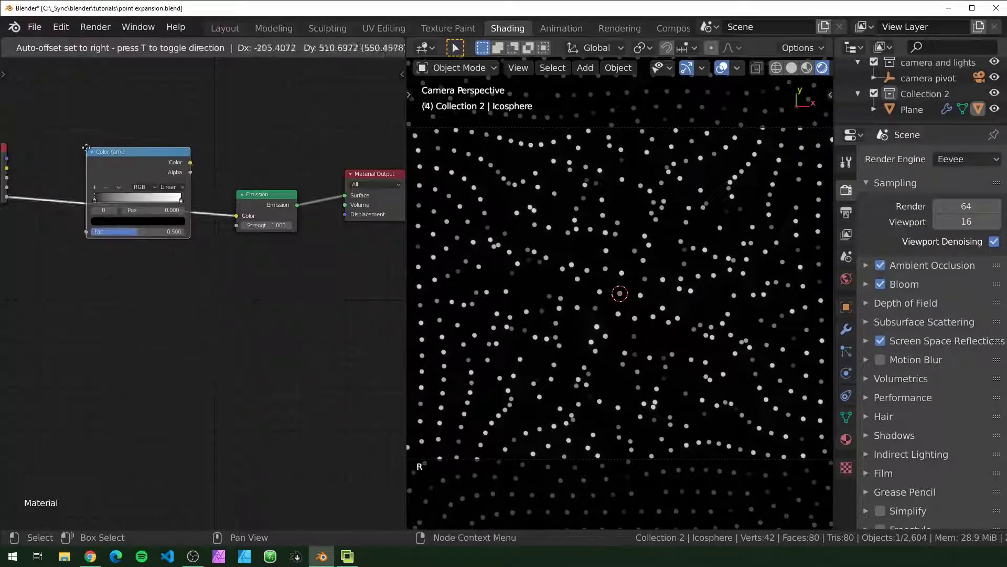
click(178, 241)
middle_drag(179, 241, 210, 284)
scroll(148, 262, up, 5)
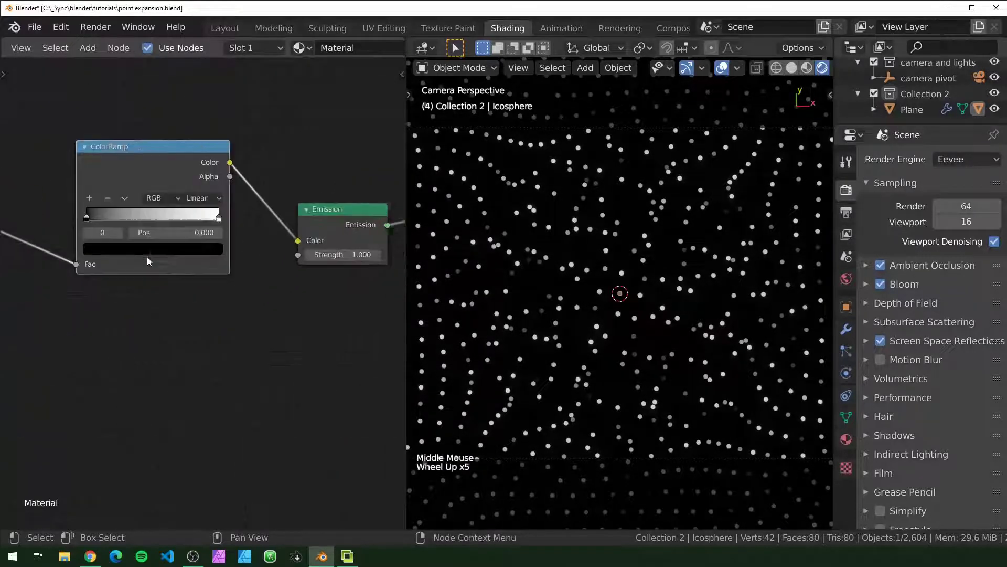
- Color the ramp's first stop saturated blue (hue about 0.662, full value) and its last stop bright green
click(120, 255)
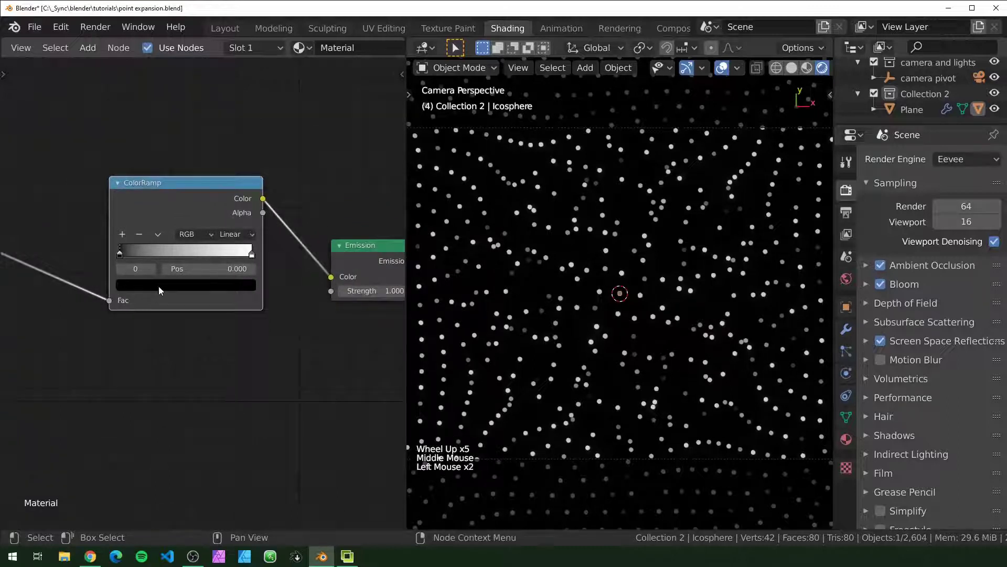
click(160, 284)
drag(229, 195, 226, 101)
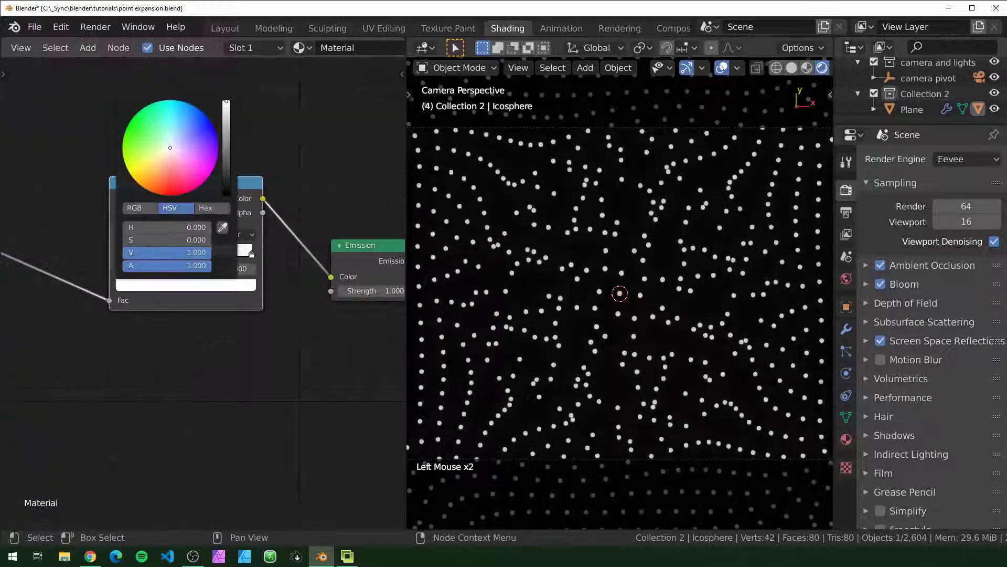
click(204, 139)
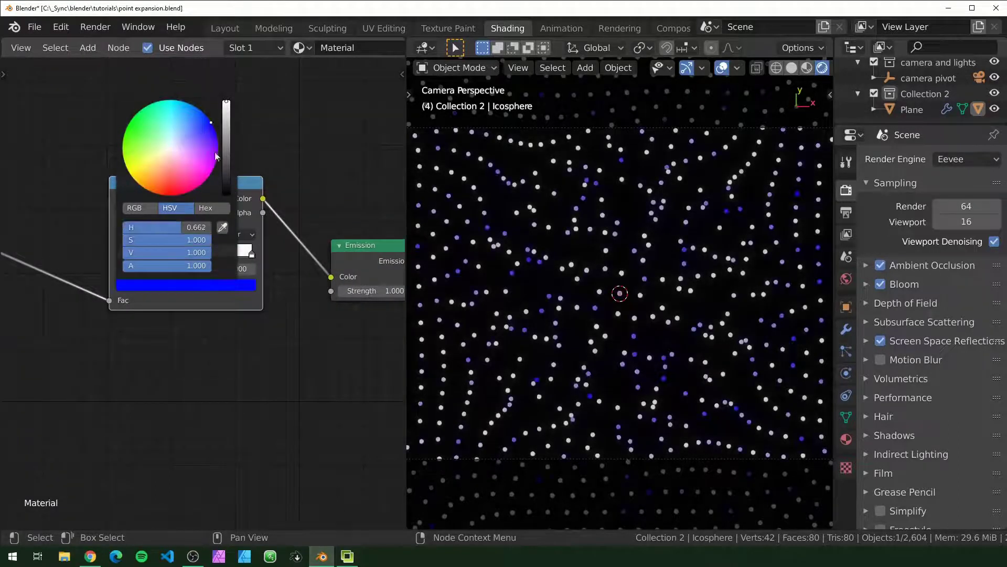
click(252, 256)
click(177, 285)
drag(163, 154, 132, 117)
- Raise the Emission strength to 8.5 and scale the icosphere down to about 0.016
middle_drag(355, 342, 220, 353)
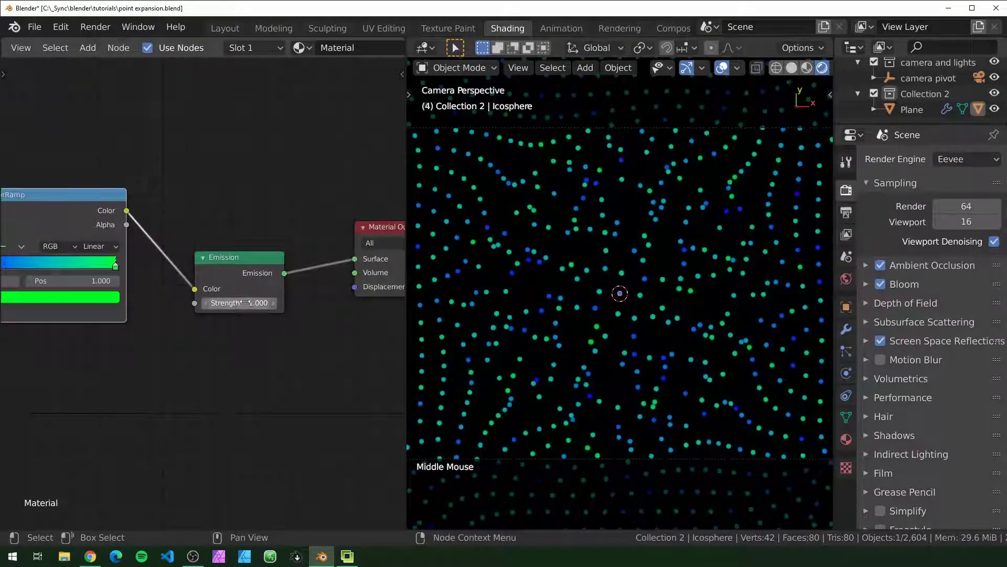
drag(245, 303, 295, 302)
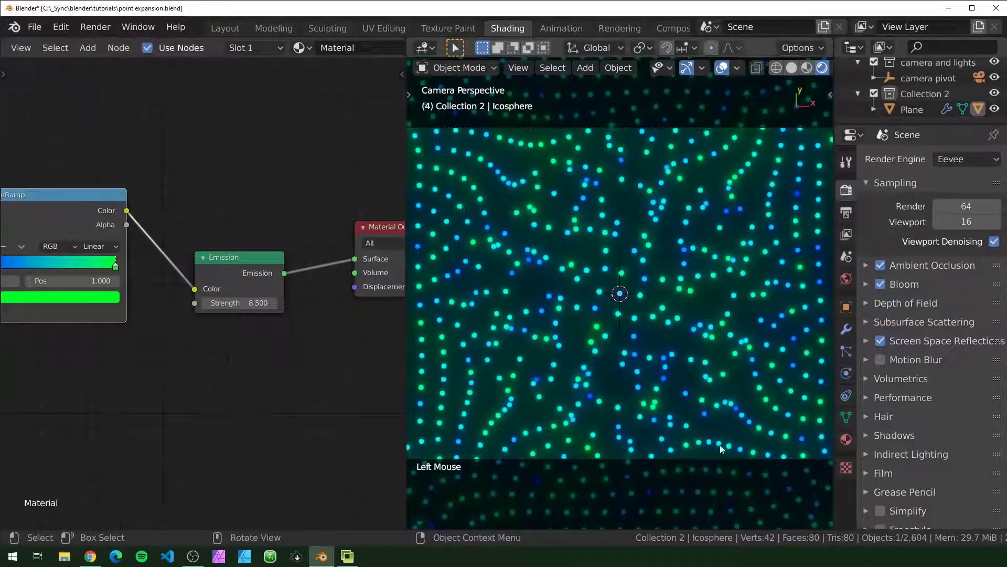
key(s)
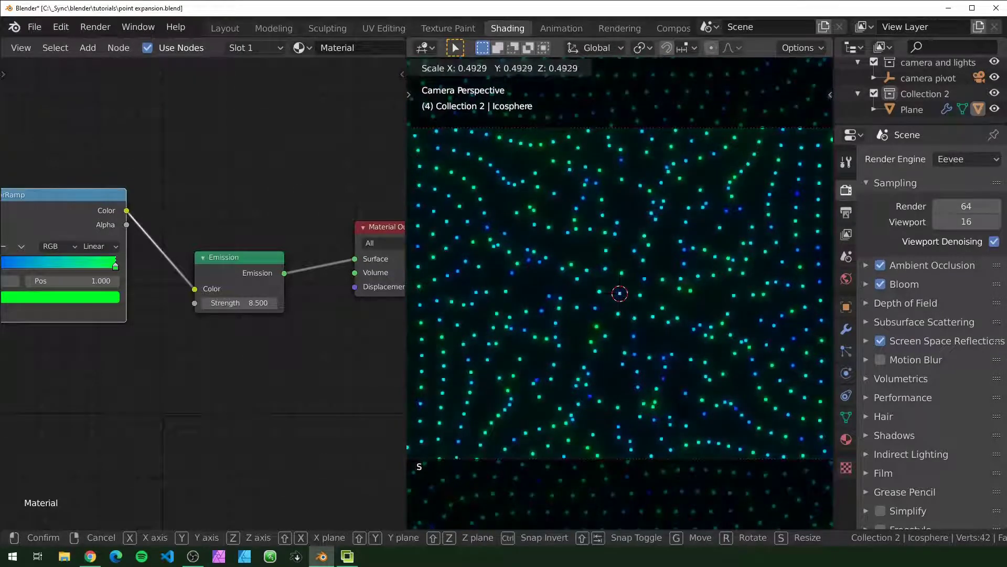
click(669, 386)
scroll(669, 389, up, 8)
scroll(728, 464, down, 11)
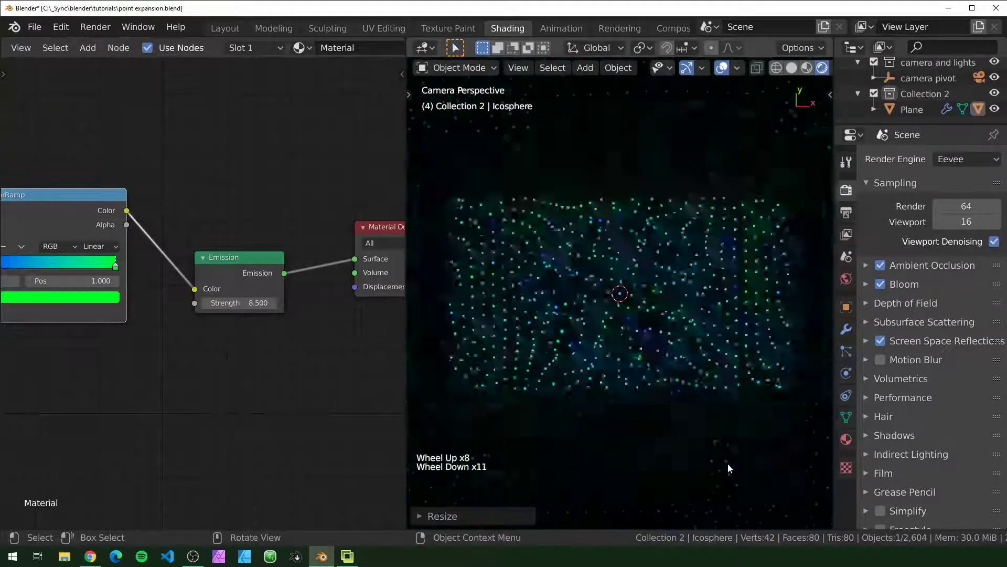
scroll(765, 481, up, 2)
key(s)
click(638, 381)
- Raise the Emission strength to 19.4 and inspect the glowing points up close and from an angle
mouse_move(251, 303)
mouse_down()
mouse_move(283, 303)
mouse_move(252, 303)
mouse_up()
scroll(619, 293, up, 11)
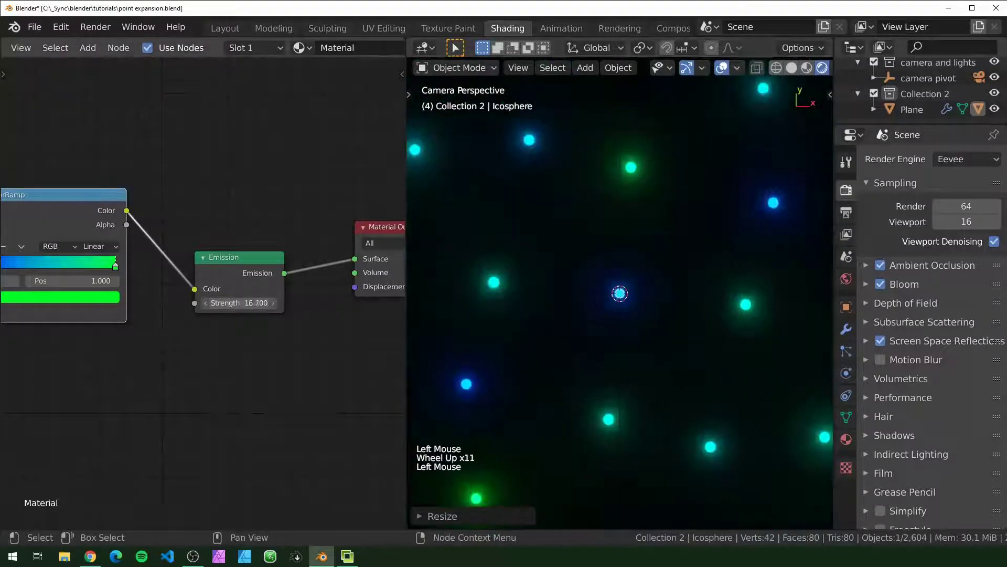
scroll(562, 357, down, 12)
scroll(562, 358, up, 1)
middle_drag(562, 358, 668, 345)
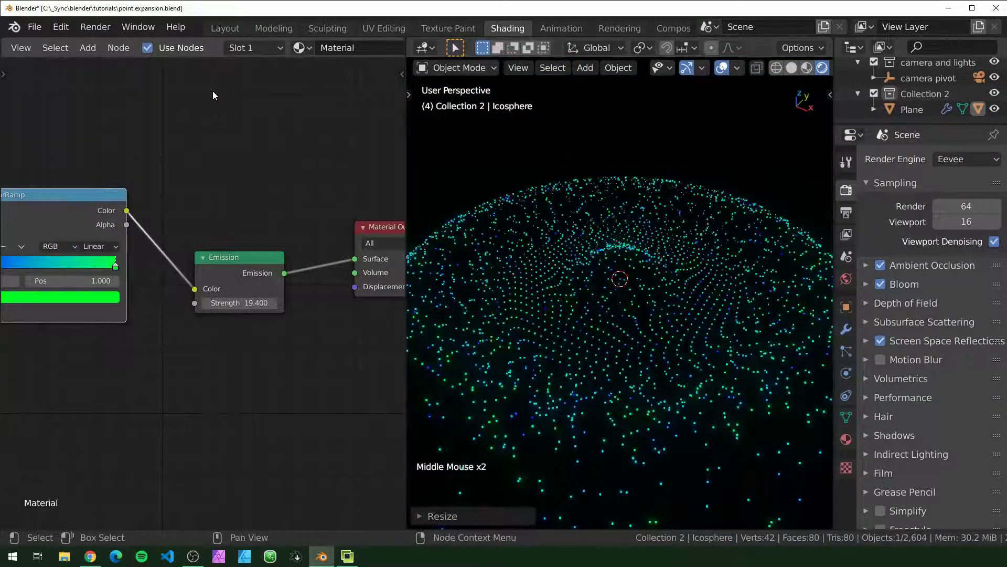
- Return to the Layout workspace, switch its viewport to rendered shading, and play the animation
click(225, 28)
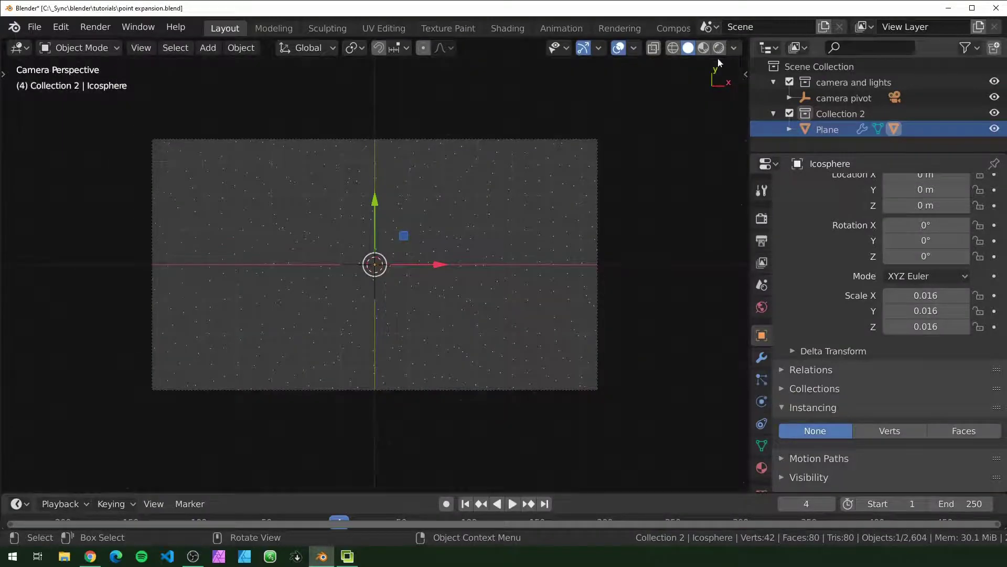
click(719, 47)
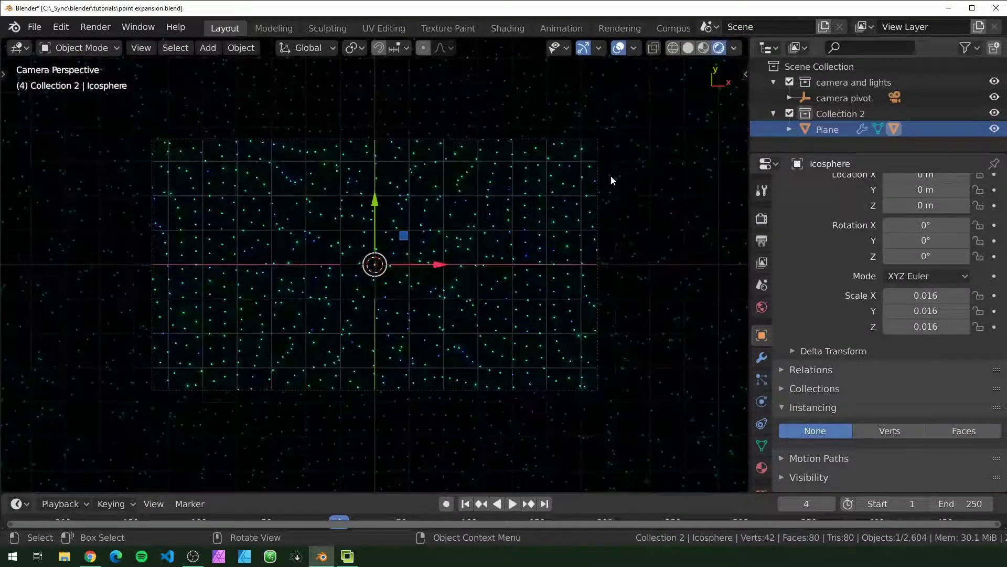
key(space)
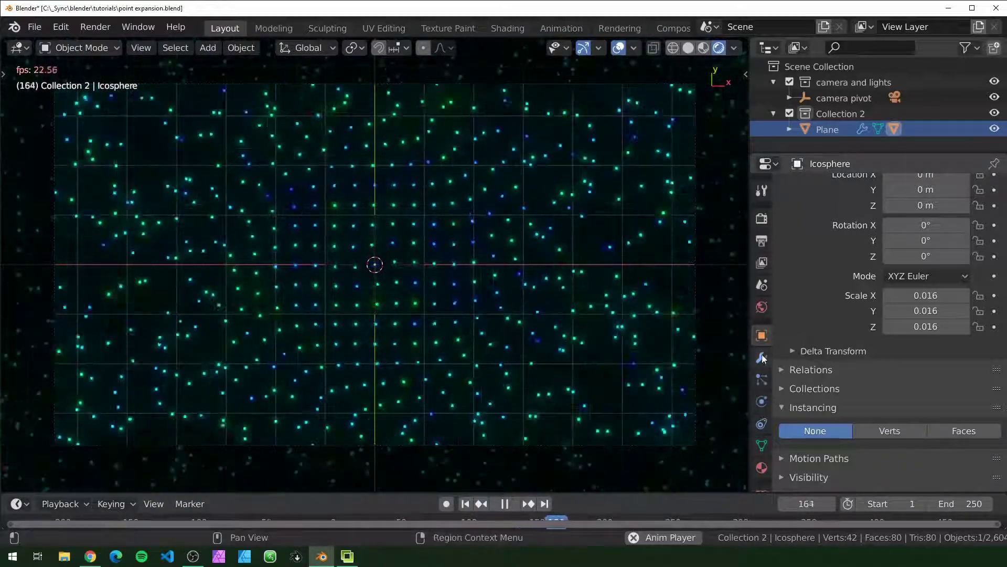
- Try locking the plane's twist in X and turning off Y motion in its Wave modifier
click(828, 129)
click(762, 357)
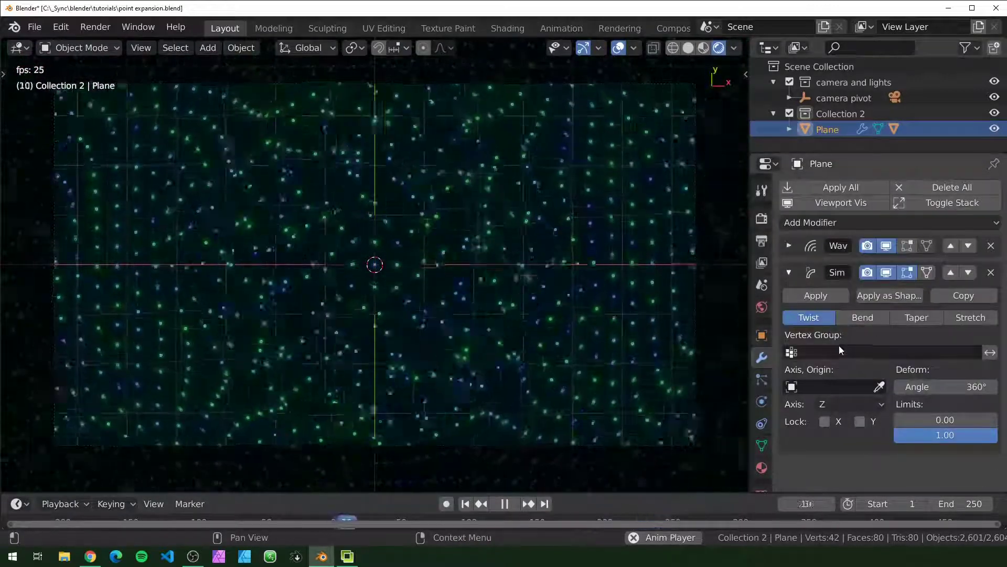
click(825, 422)
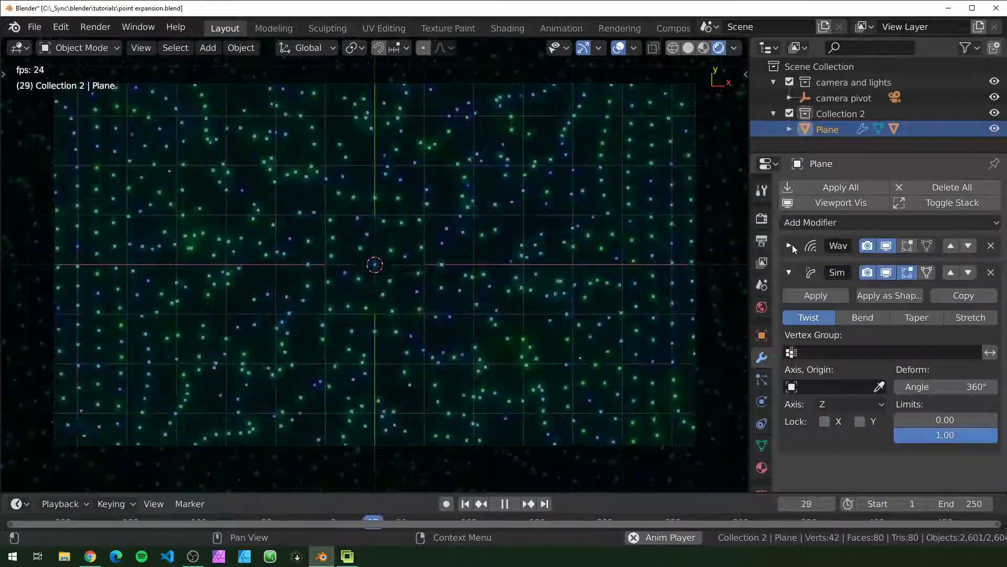
click(789, 245)
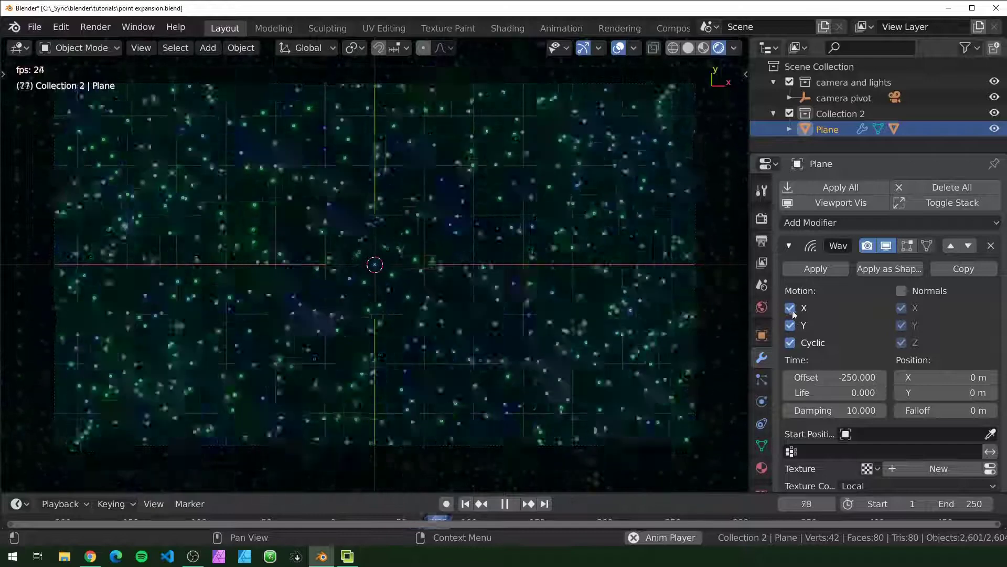
click(791, 325)
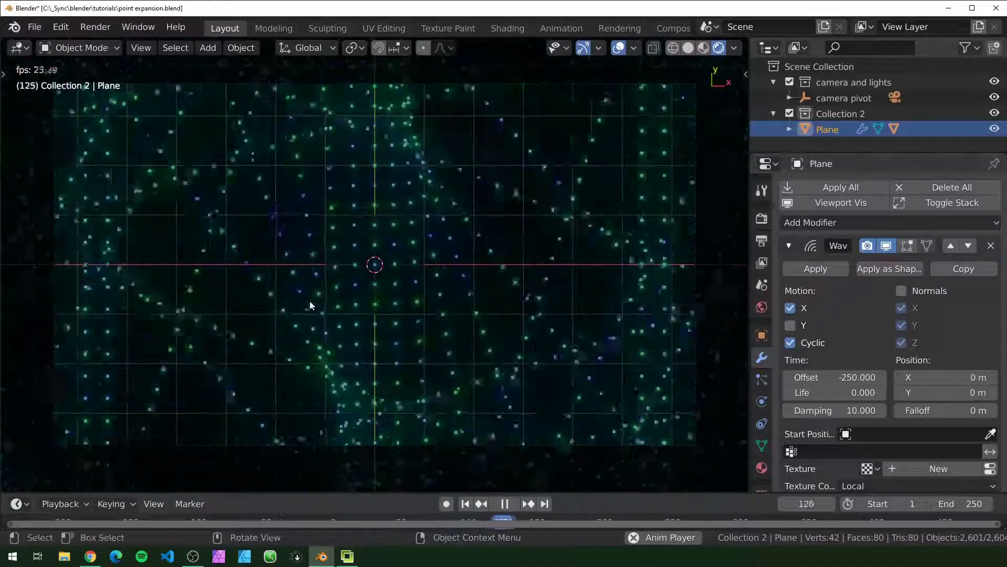
- Try a twist angle of 180° in the plane's Simple Deform modifier and undo it
scroll(840, 341, down, 10)
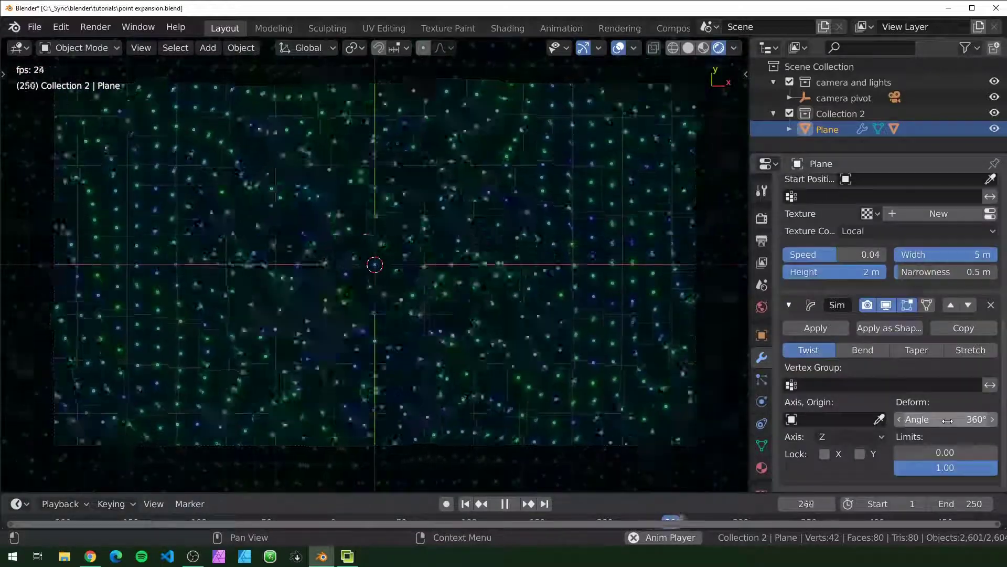
click(949, 420)
key(Return)
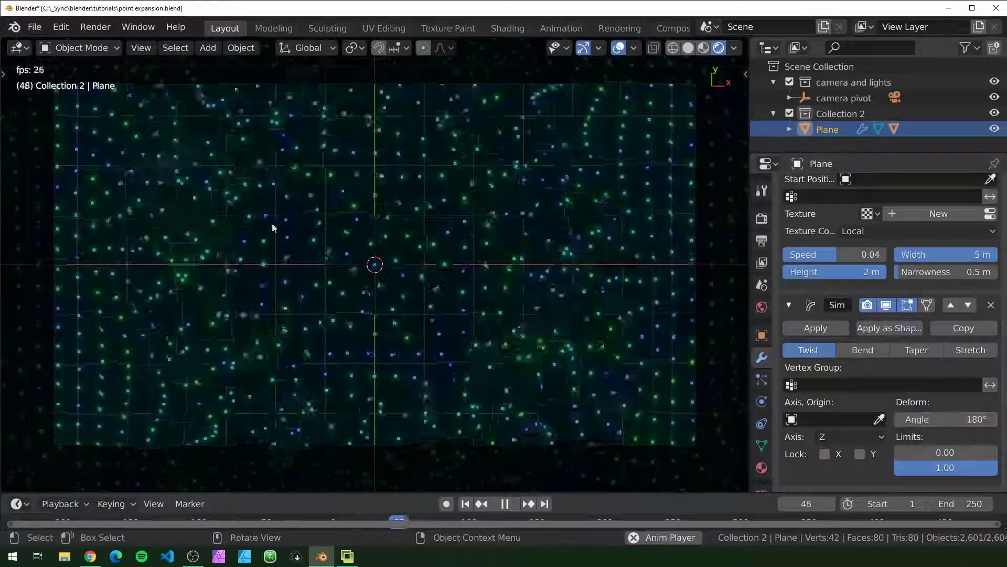
key(ctrl+z)
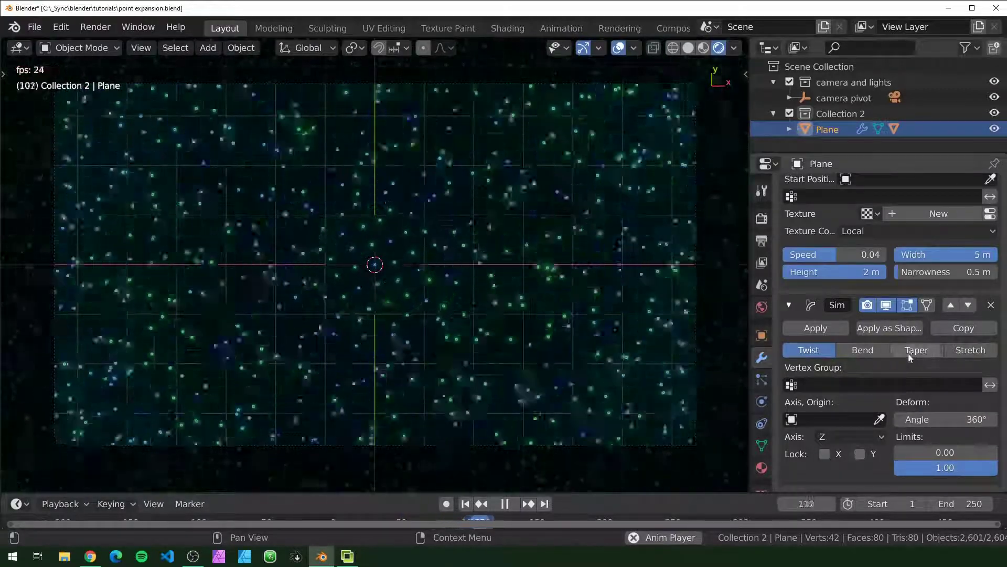
- Try the Simple Deform's Bend mode on the Z and Y axes, and return to Twist on Z
click(873, 350)
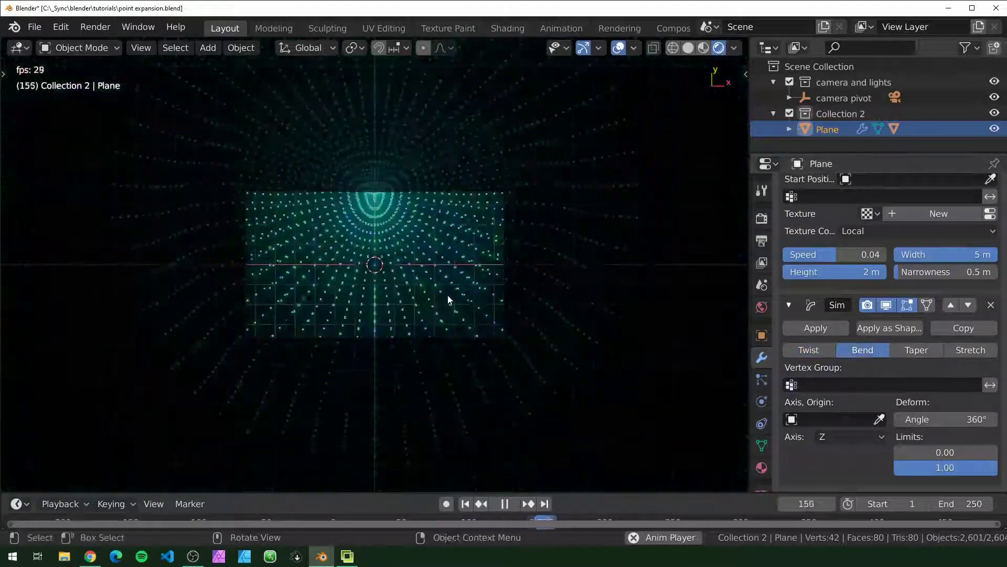
ctrl+scroll(851, 436, up, 1)
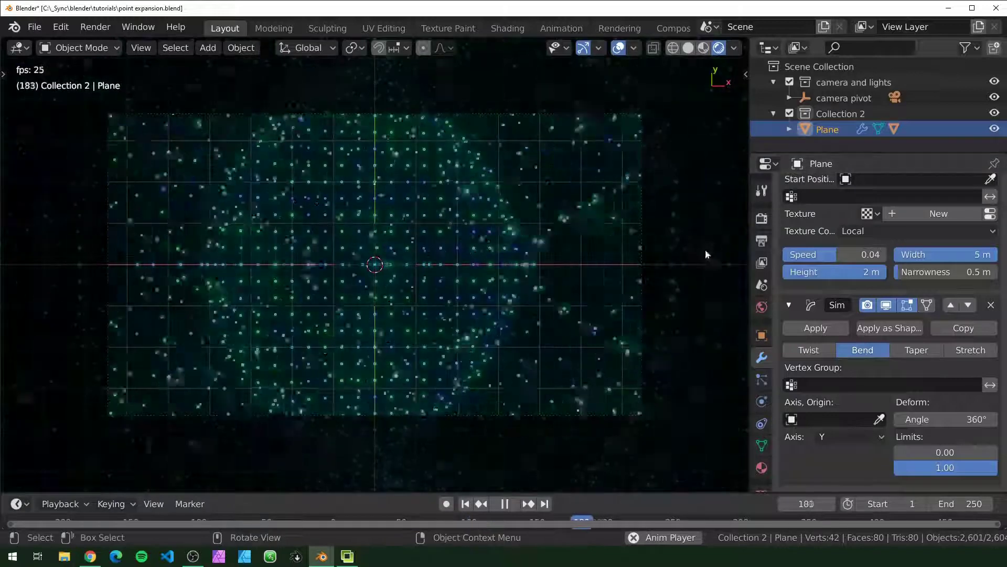
click(808, 350)
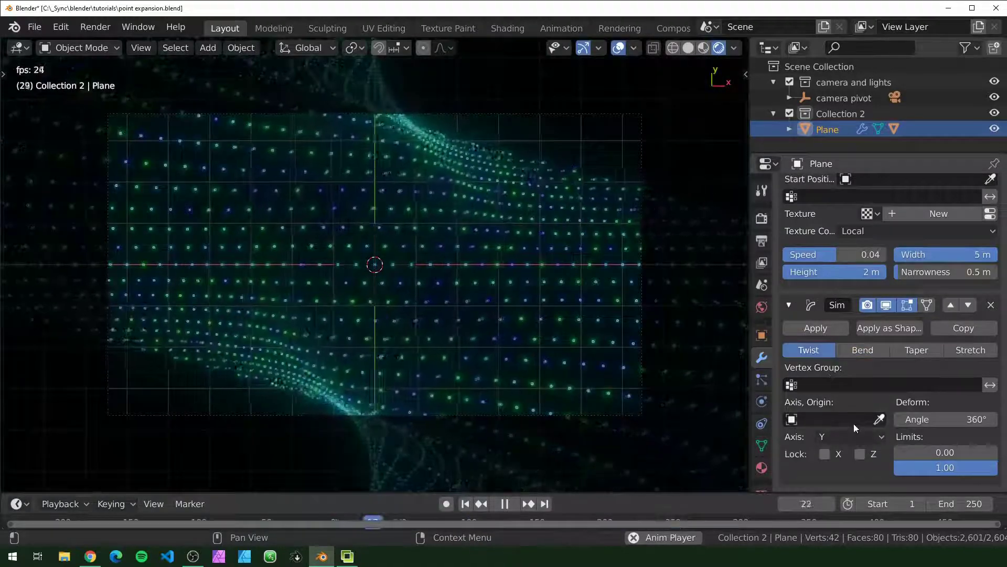
ctrl+scroll(852, 436, down, 1)
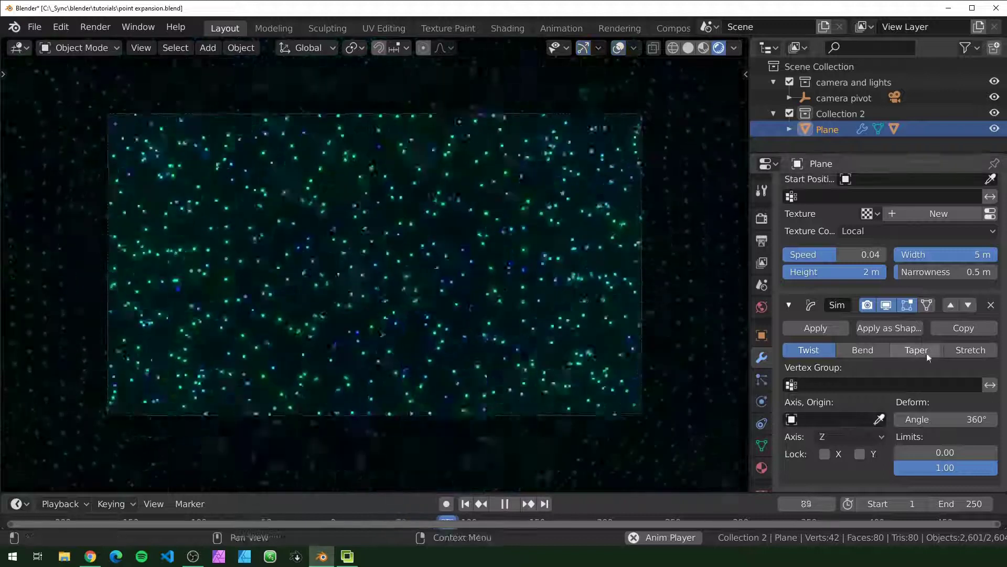
- Switch the plane's Simple Deform to Stretch with a factor of 1.703, and stop playback with the timeline enlarged
click(961, 351)
drag(939, 492, 899, 351)
key(space)
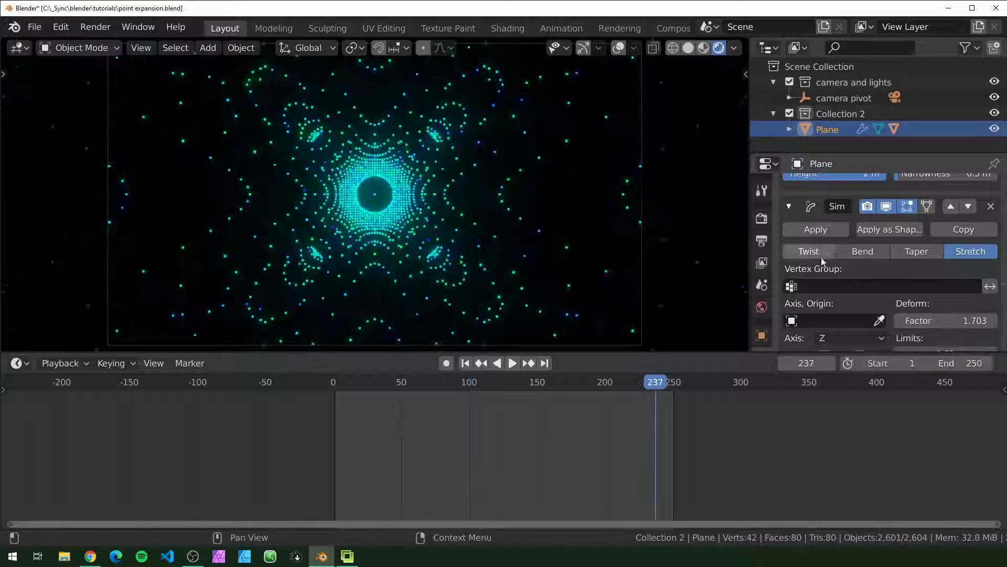
- Set the plane's Simple Deform stretch factor to -0.337, preview the animation, and show the render settings
mouse_move(963, 320)
mouse_down()
mouse_move(945, 321)
mouse_move(958, 320)
mouse_up()
key(space)
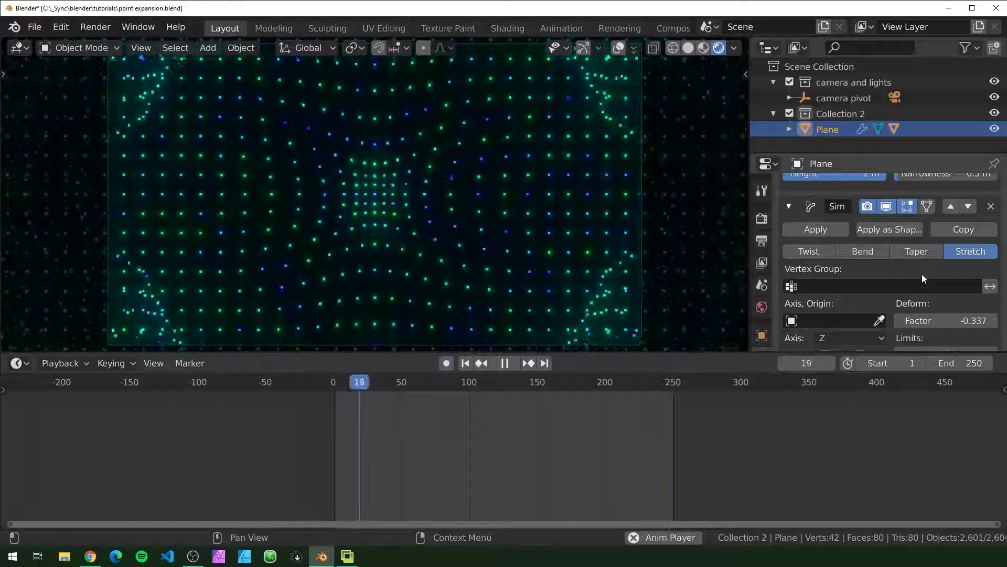
click(761, 218)
key(space)
scroll(851, 287, down, 5)
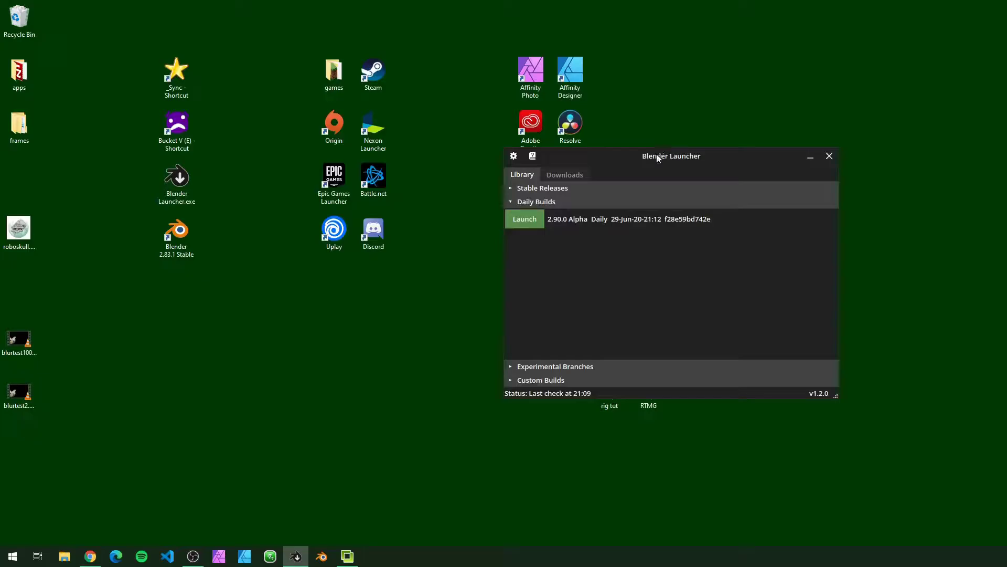
- Switch to Blender Launcher and launch the 2.90.0 Alpha daily build
drag(657, 157, 507, 167)
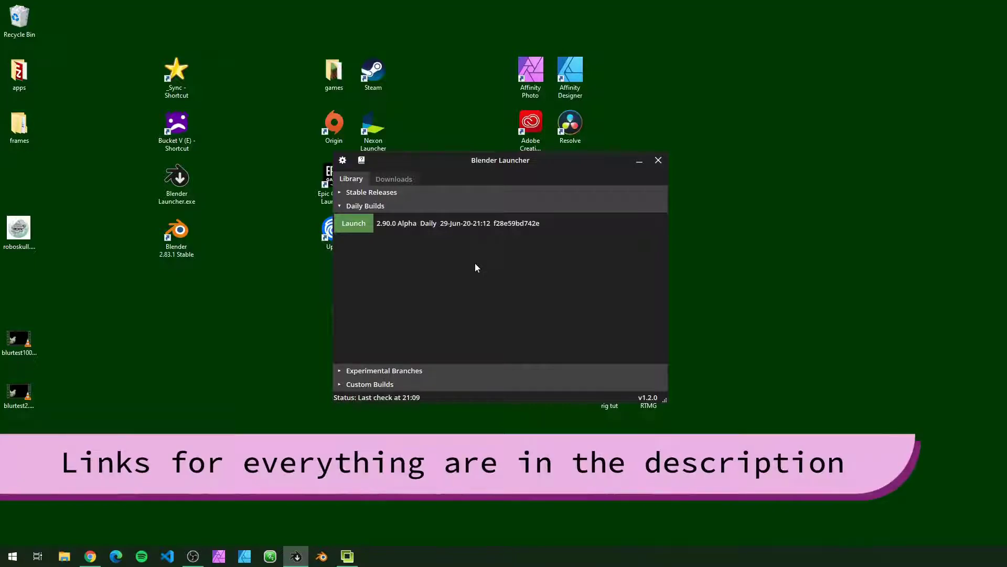
click(352, 226)
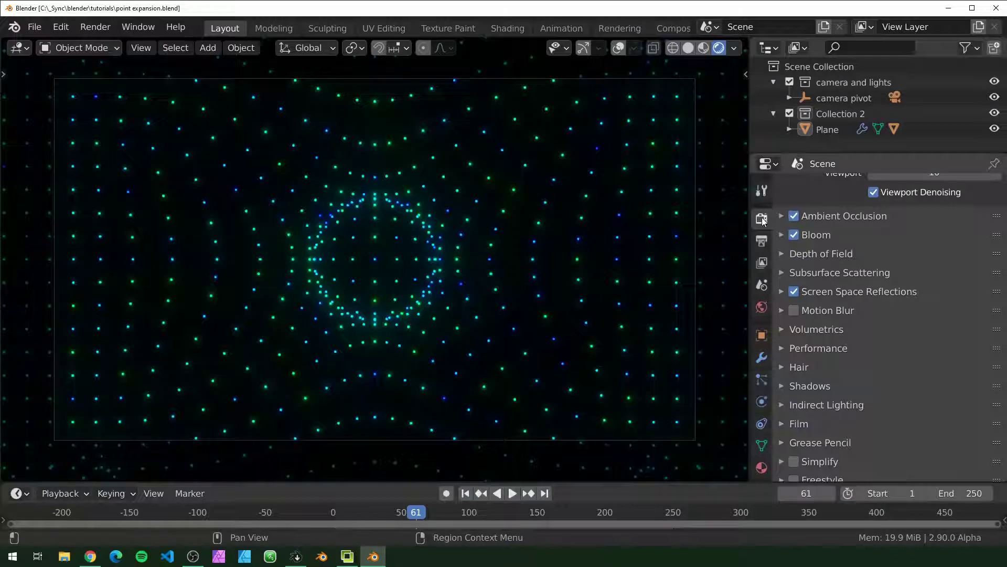
- Enable Motion Blur in the render settings, reveal its options, and save the file
click(795, 311)
click(782, 310)
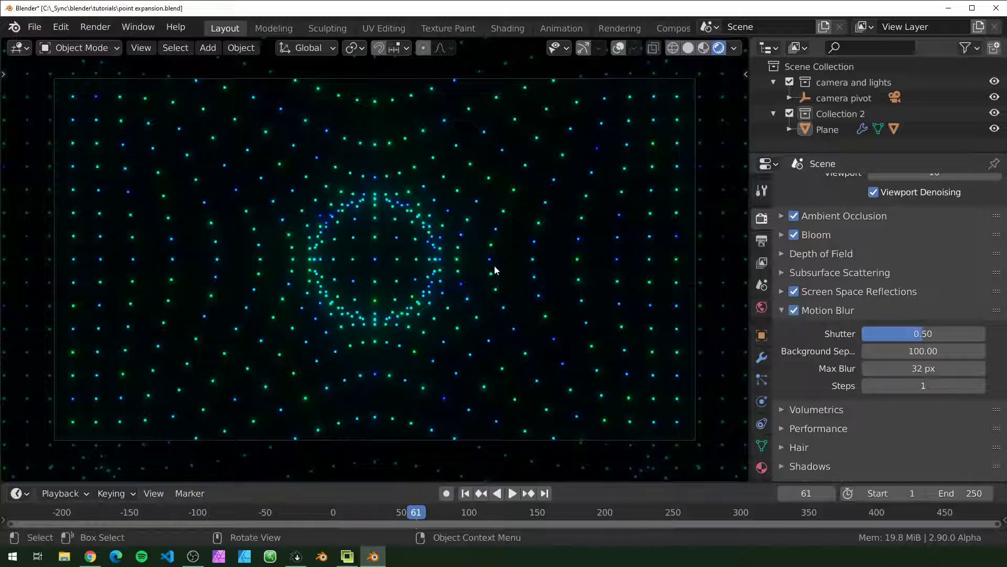
key(ctrl+s)
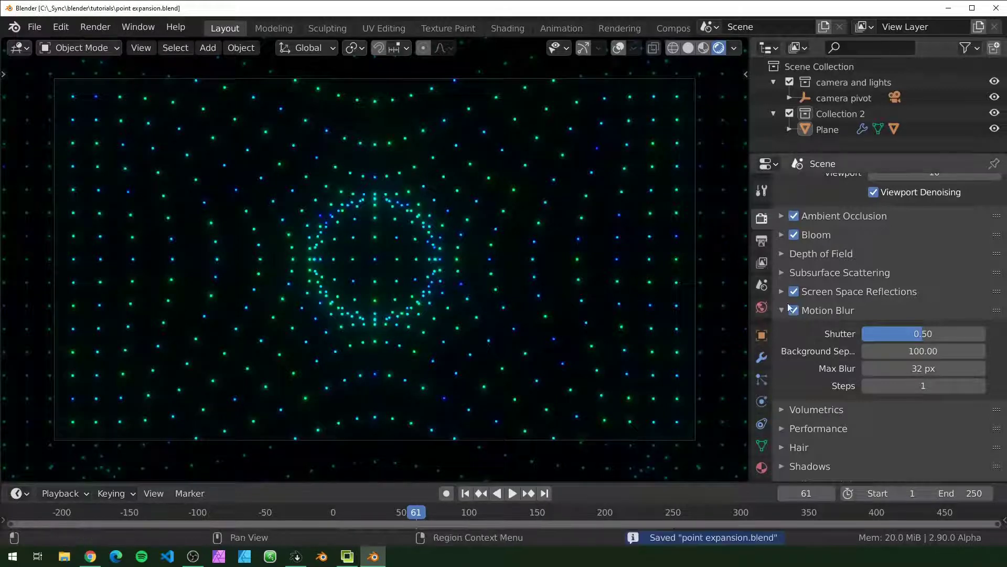
- Render frame 61 with Motion Blur turned off, and switch the render result to Slot 2
click(794, 310)
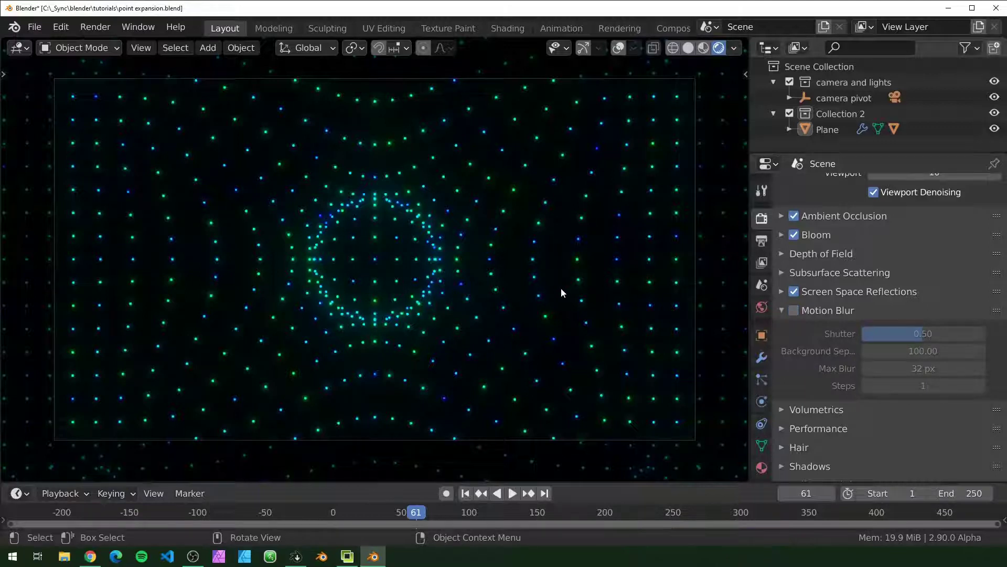
key(F12)
click(892, 27)
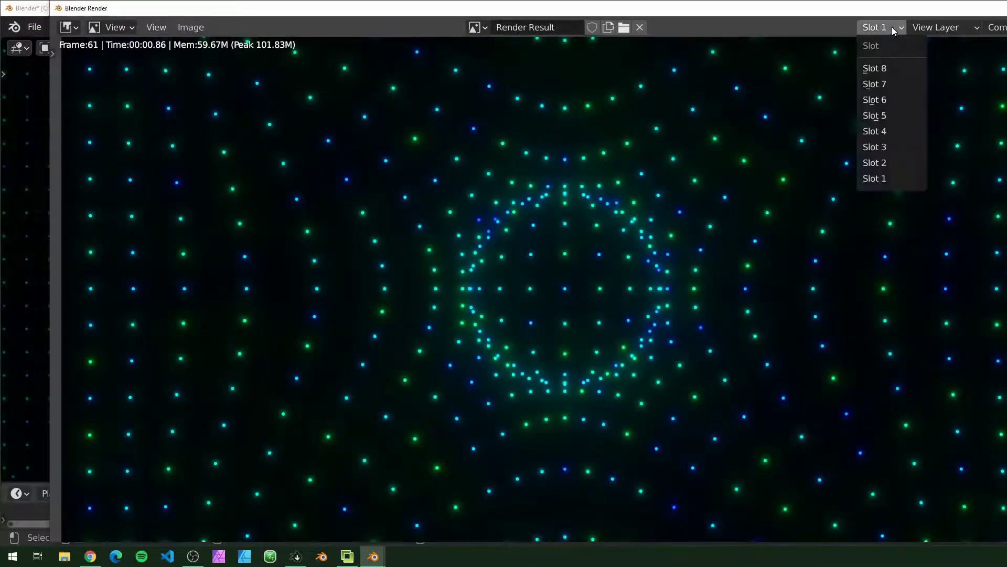
click(884, 163)
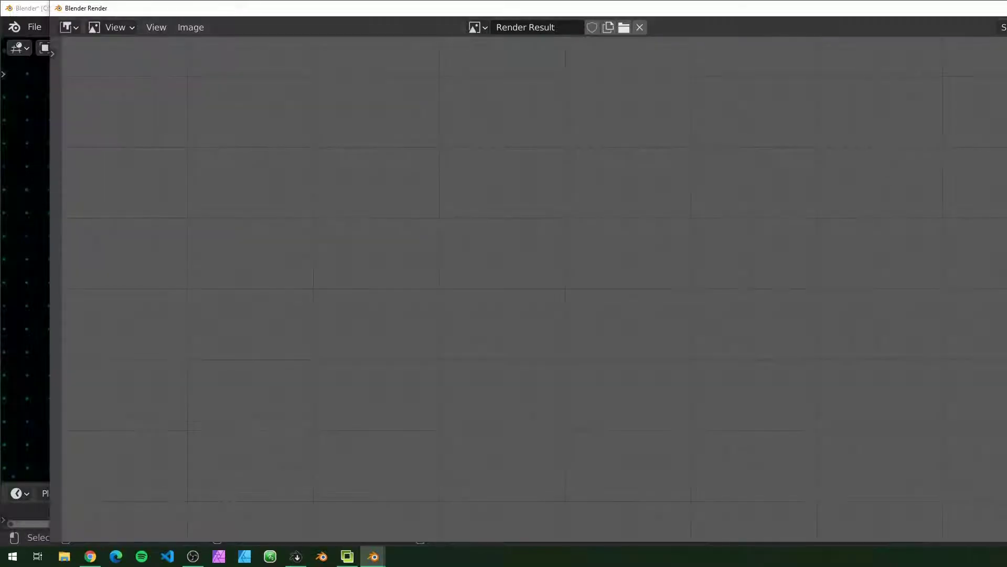
key(Escape)
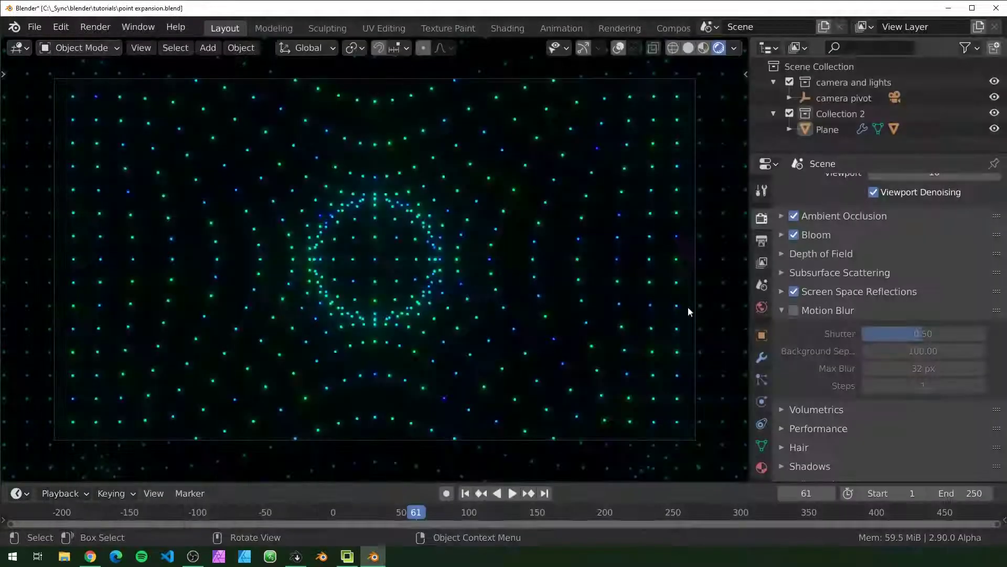
- Turn Motion Blur back on with a shutter of 1.00, and enlarge the timeline slightly
click(793, 311)
drag(917, 336, 987, 338)
drag(940, 481, 939, 461)
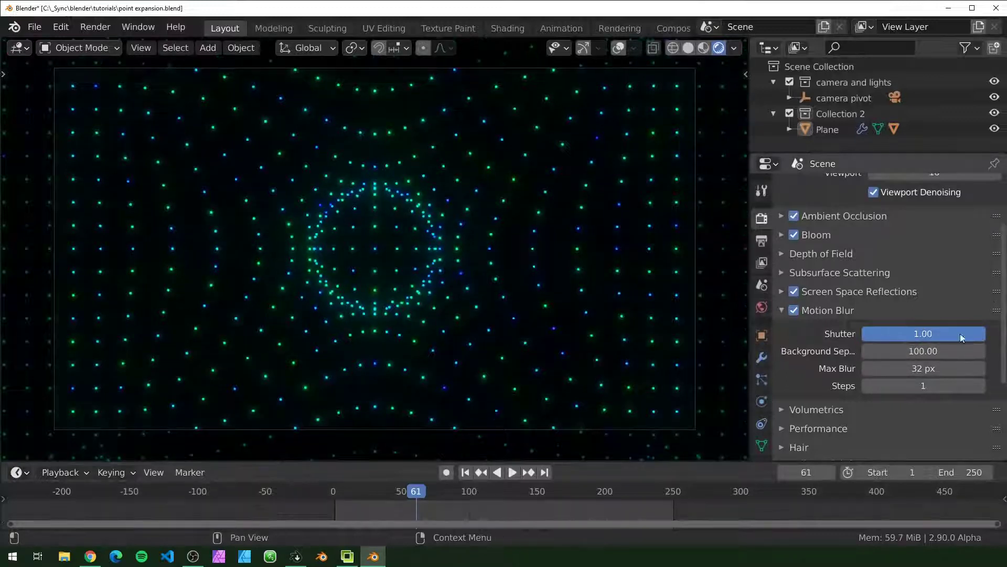
drag(919, 335, 920, 335)
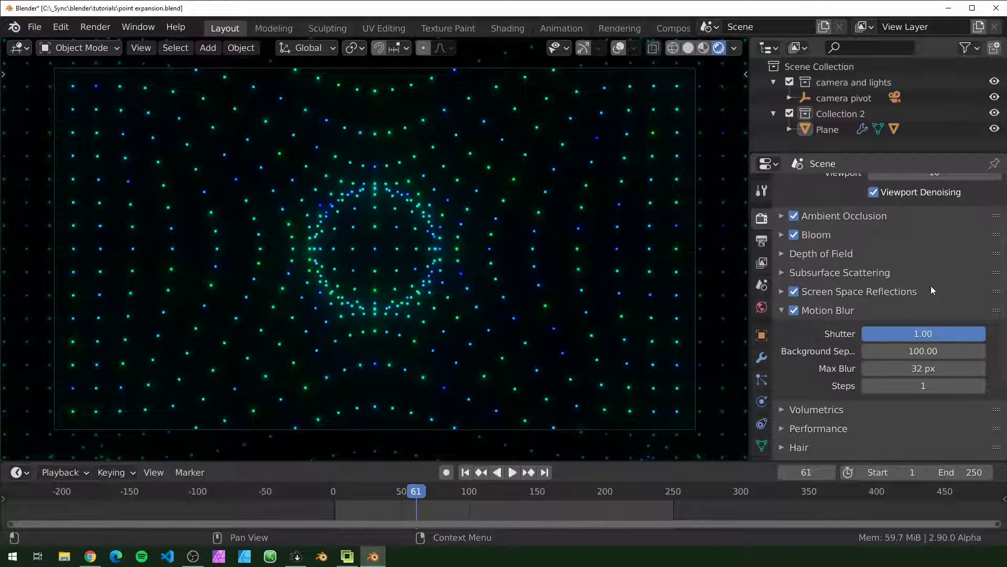
- Try a Motion Blur shutter of 10 and return it to 1
click(926, 334)
text(10)
key(Return)
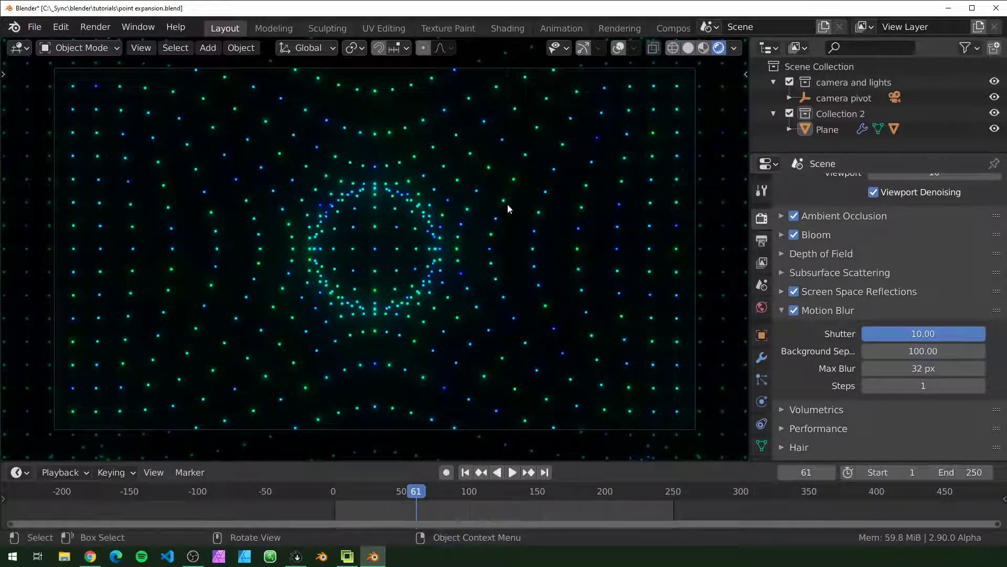
click(926, 335)
text(1)
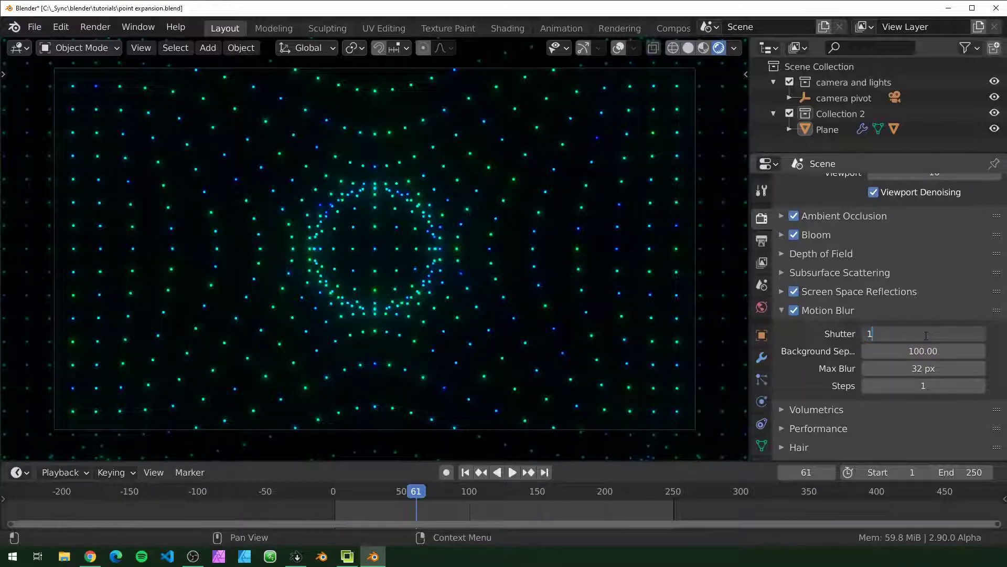
key(Return)
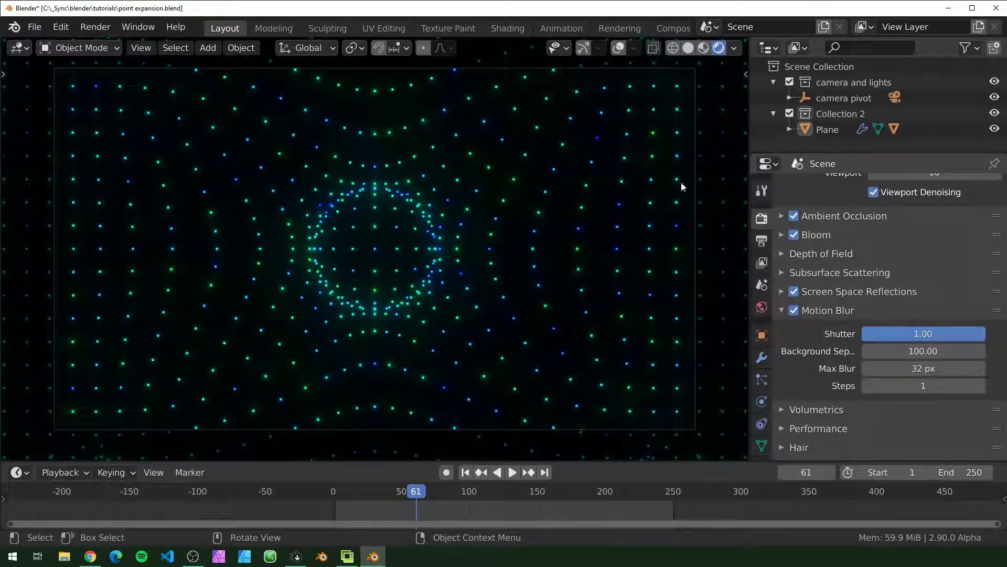
- Render frame 61 with motion blur into Slot 2 and compare it with the unblurred render in Slot 1
key(F12)
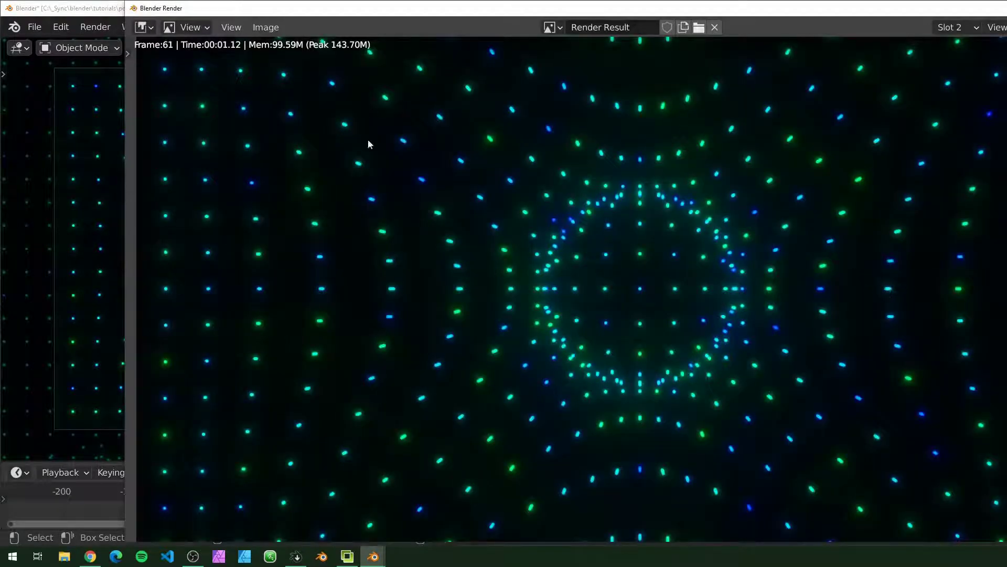
key(j)
key(j)
key(j)
key(j)
key(Escape)
- Set the Motion Blur shutter to 10, render the frame, and inspect the streaks up close
click(930, 336)
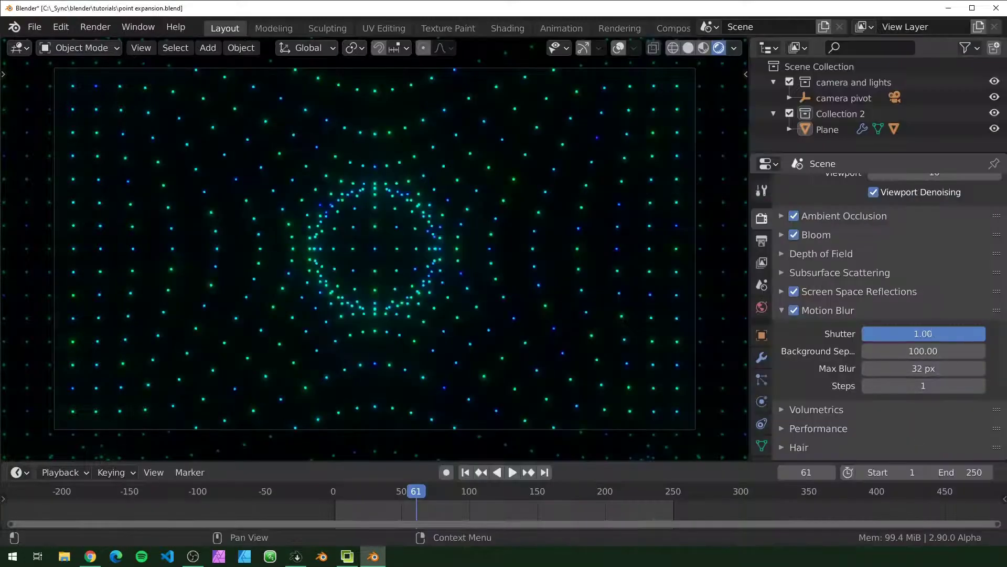
text(10)
key(Return)
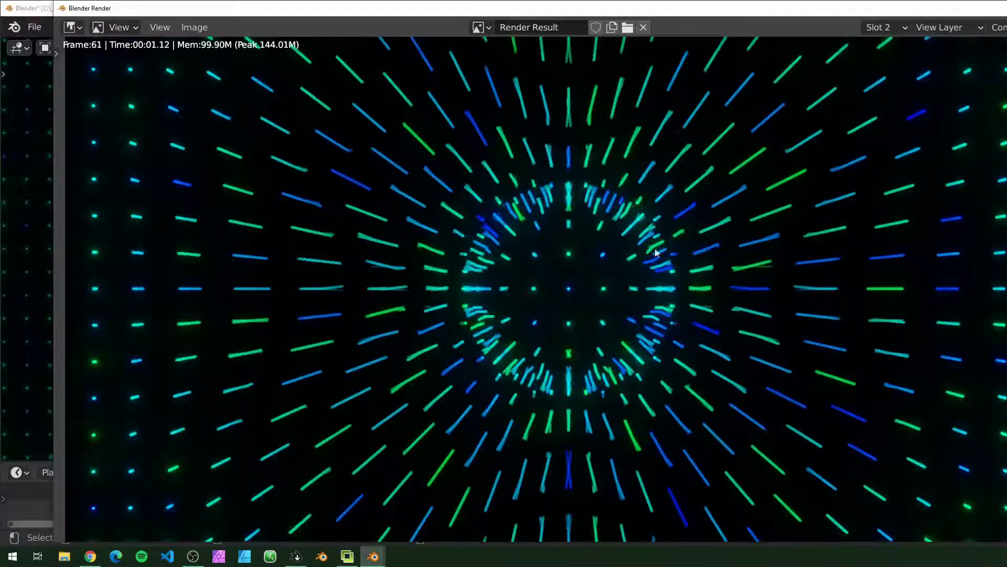
scroll(776, 276, up, 4)
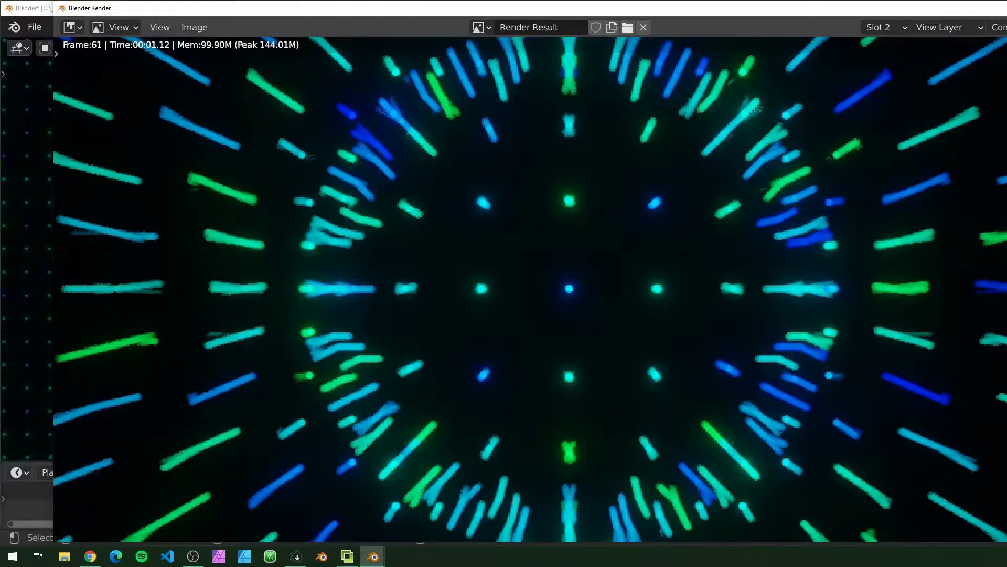
scroll(913, 245, down, 4)
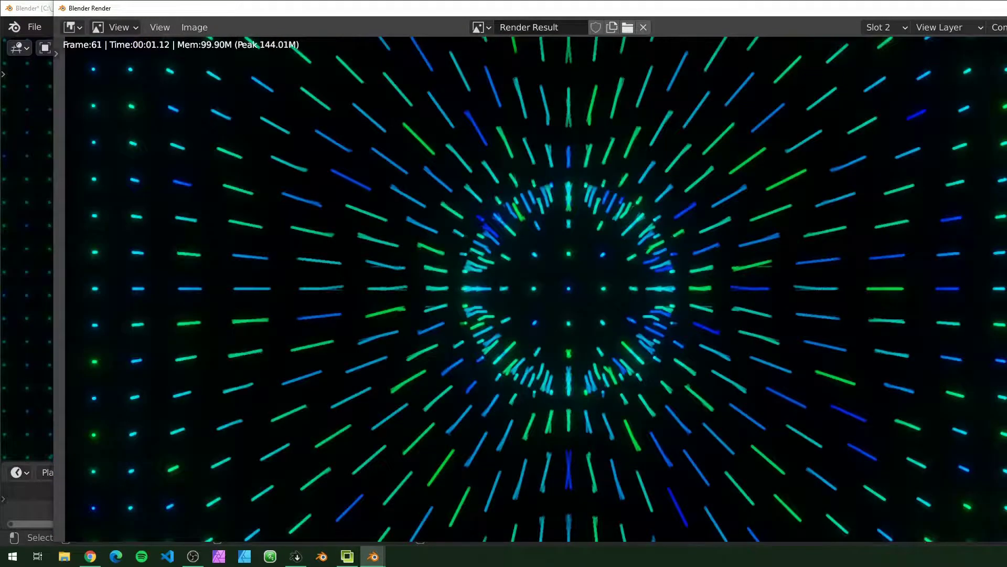
key(Escape)
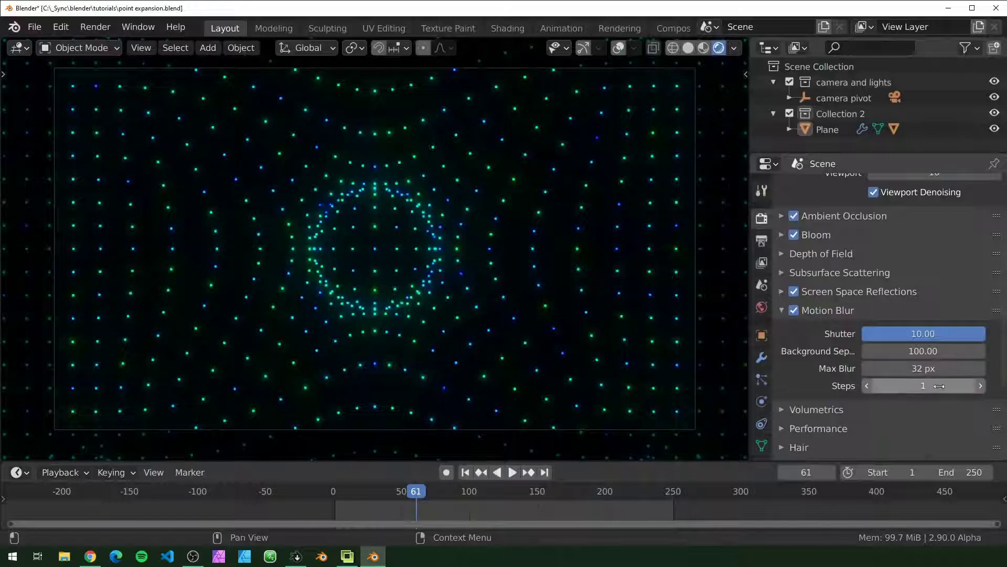
- Set the Motion Blur steps to 6 and render the frame into Slot 3
click(931, 385)
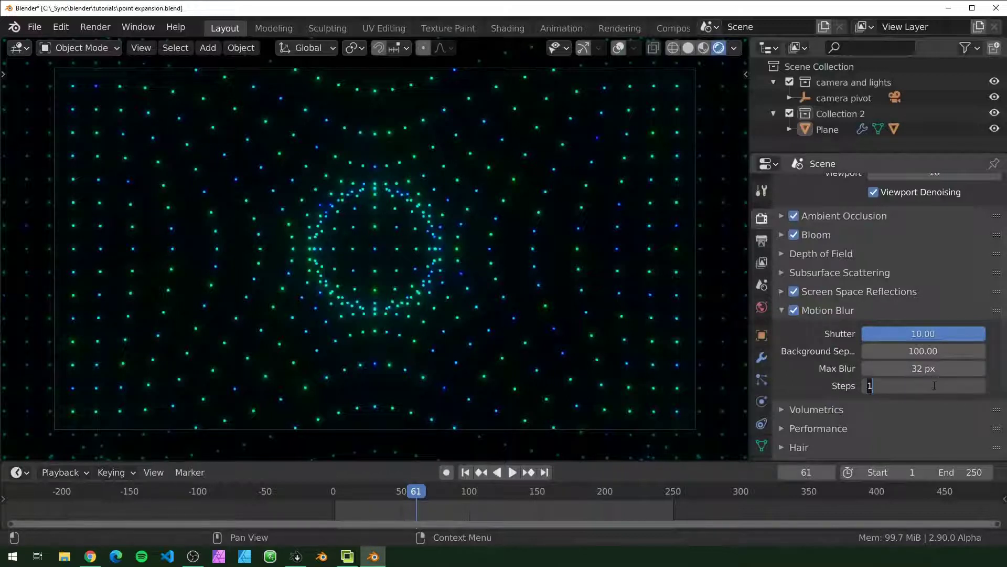
text(6)
key(Return)
key(F12)
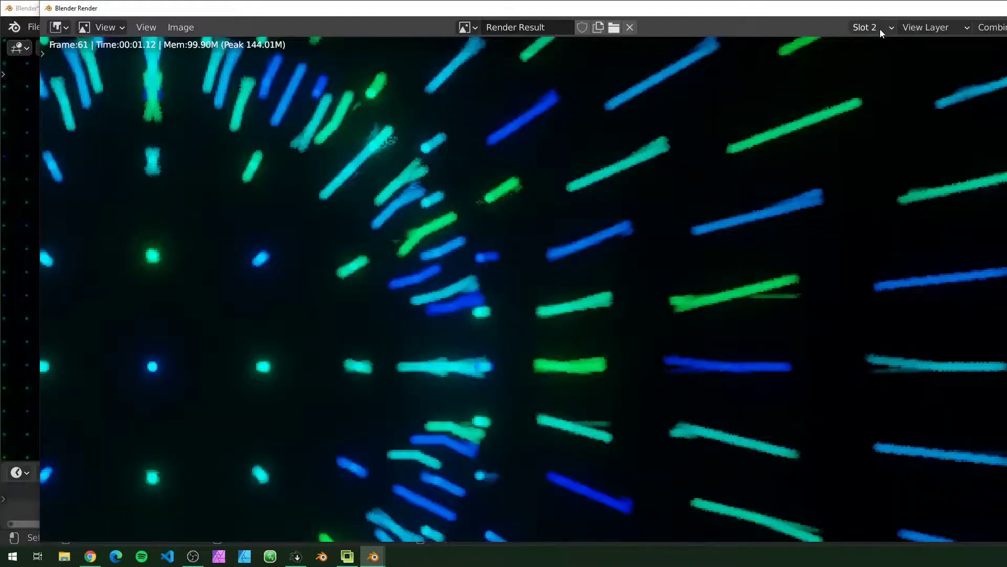
- Compare the streaks of the six-step render in Slot 3 with the single-step render in Slot 2
key(j)
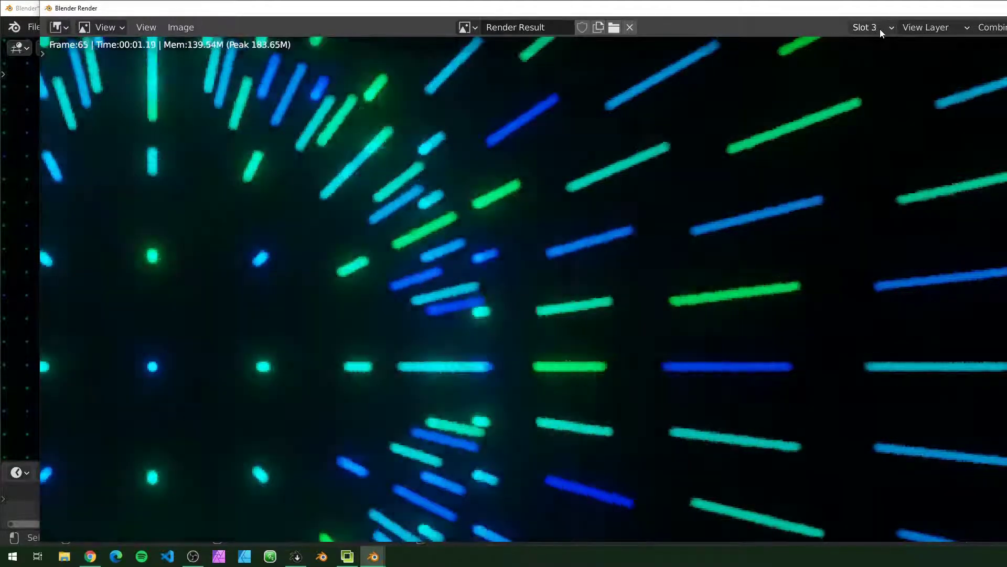
key(j)
key(j)
key(j)
key(j)
scroll(705, 197, down, 6)
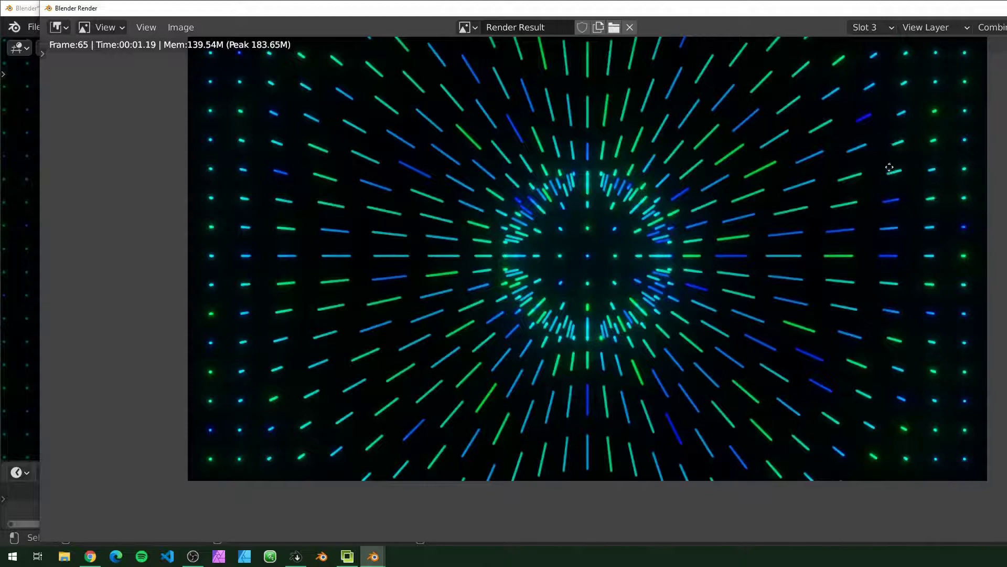